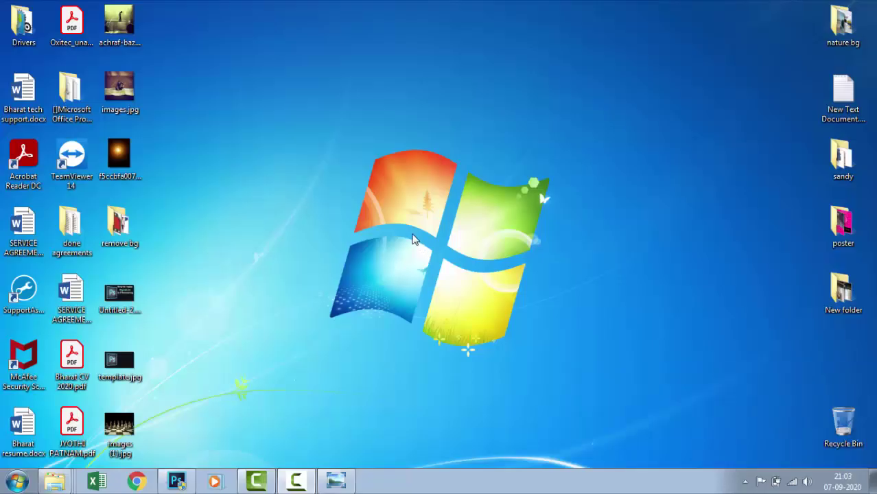
Step: Refresh the Windows desktop and launch Google Chrome
right_click(411, 233)
click(453, 275)
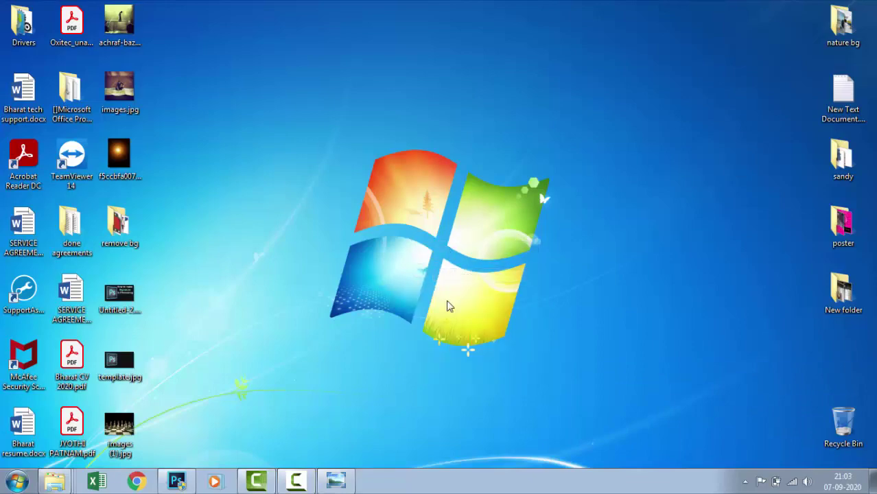
click(151, 476)
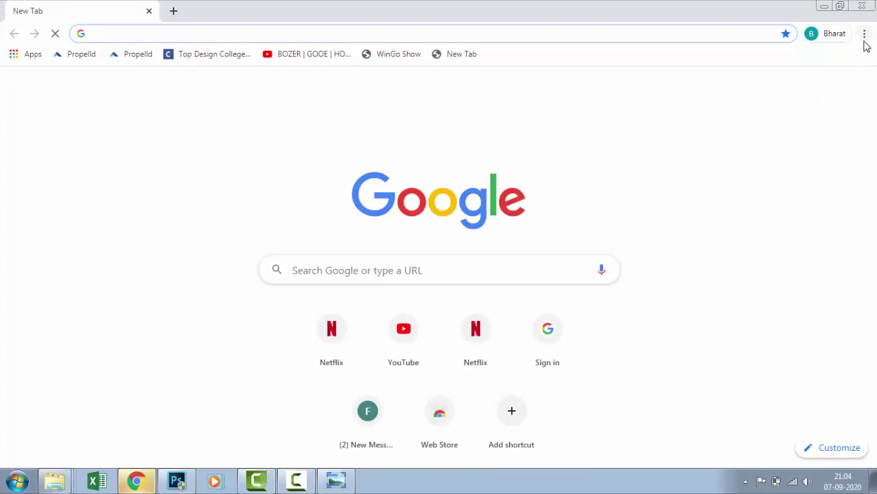
click(864, 34)
Step: In a new incognito window, search Google for 'da fonts' and go to dafont.com
click(845, 82)
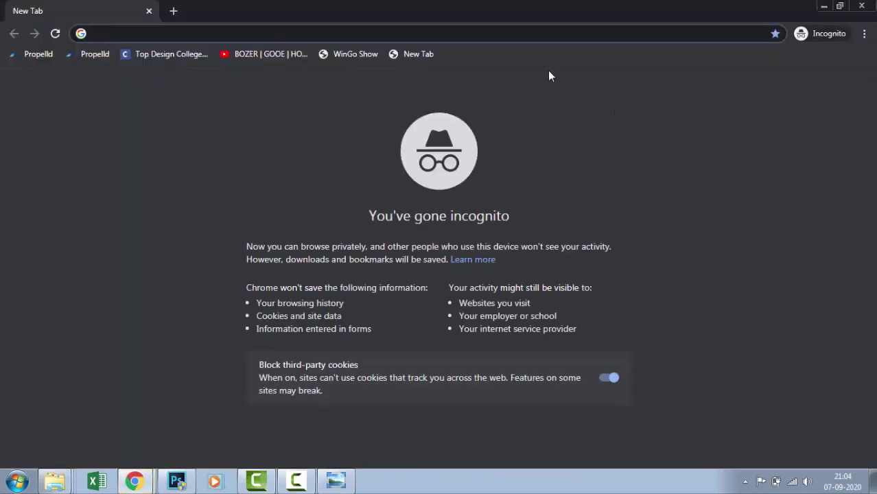
text(d)
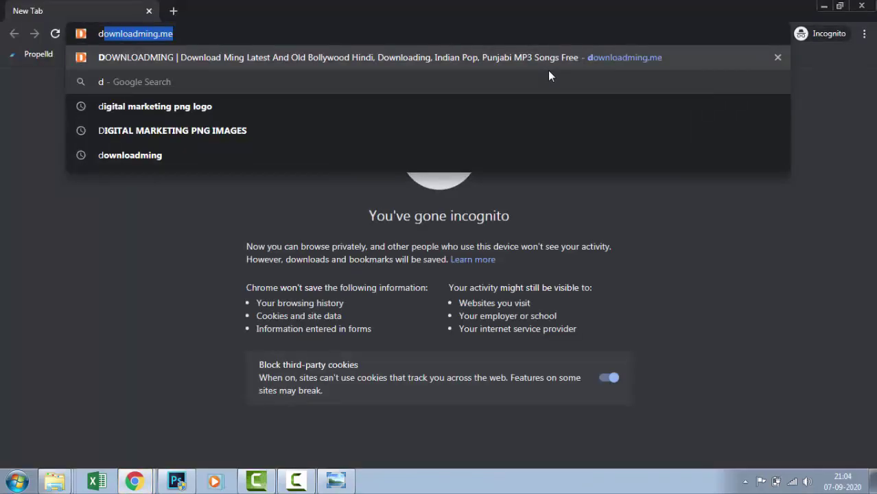
text(a fo)
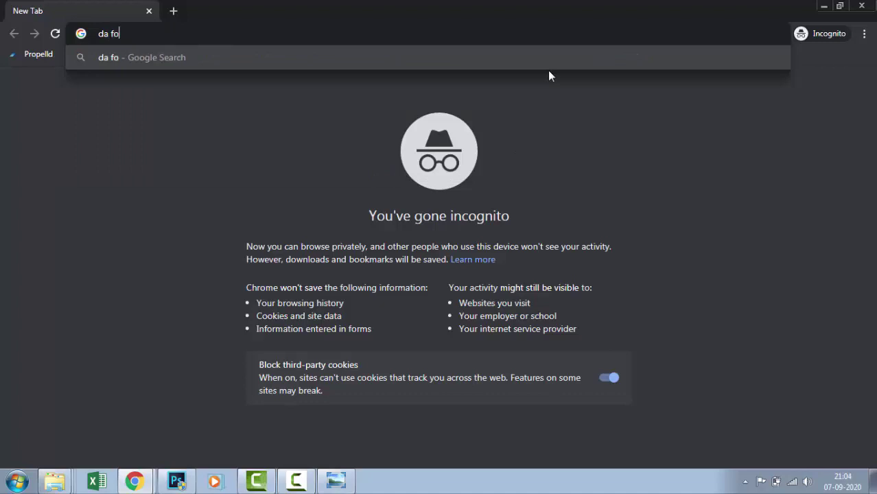
text(nts)
key(Return)
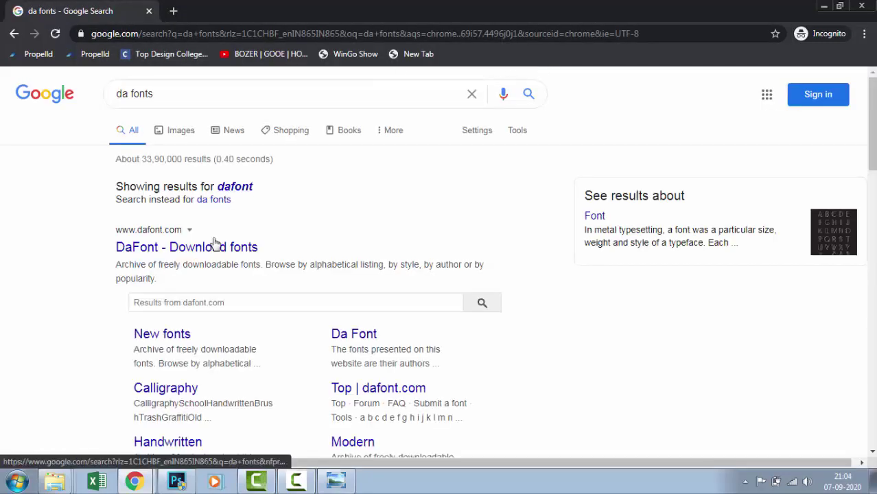
click(214, 248)
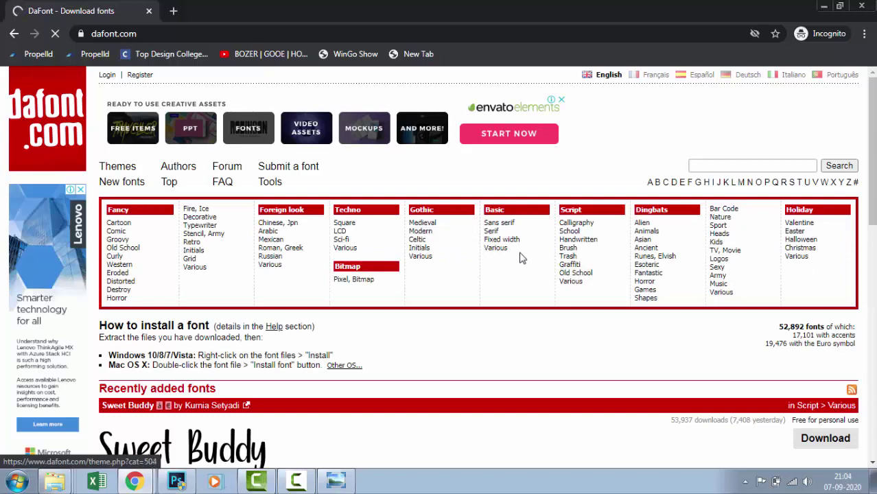
Step: Search the DaFont site for signature fonts
scroll(466, 287, down, 2)
scroll(466, 287, up, 2)
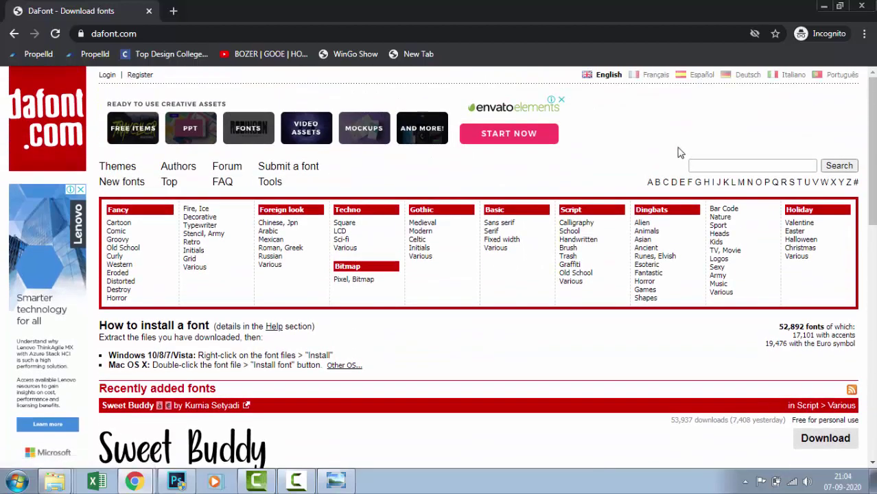
click(720, 166)
text(s)
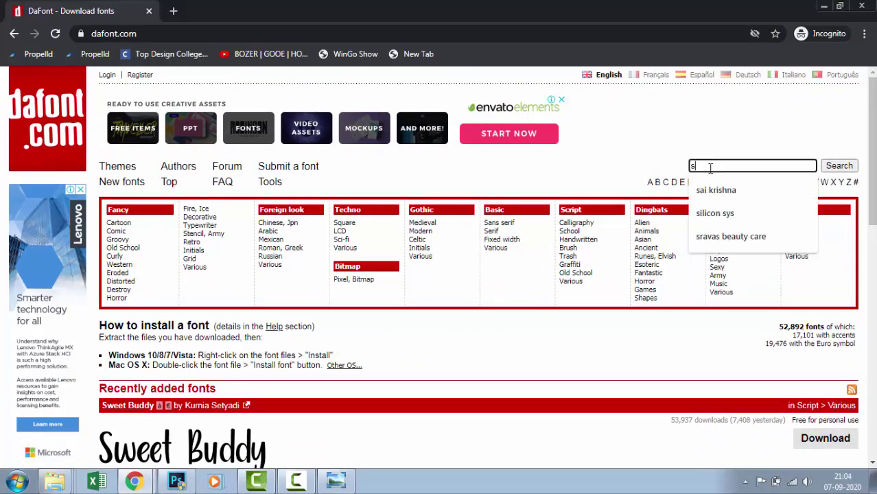
text(ignature fonts)
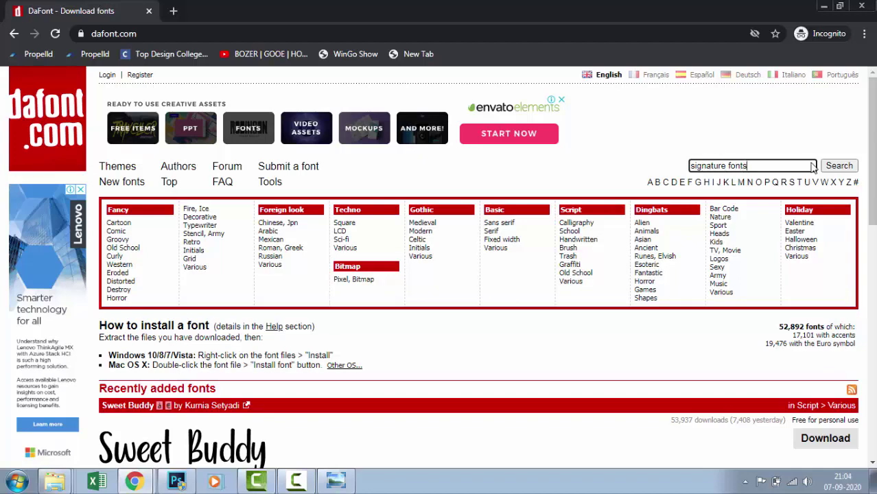
click(837, 169)
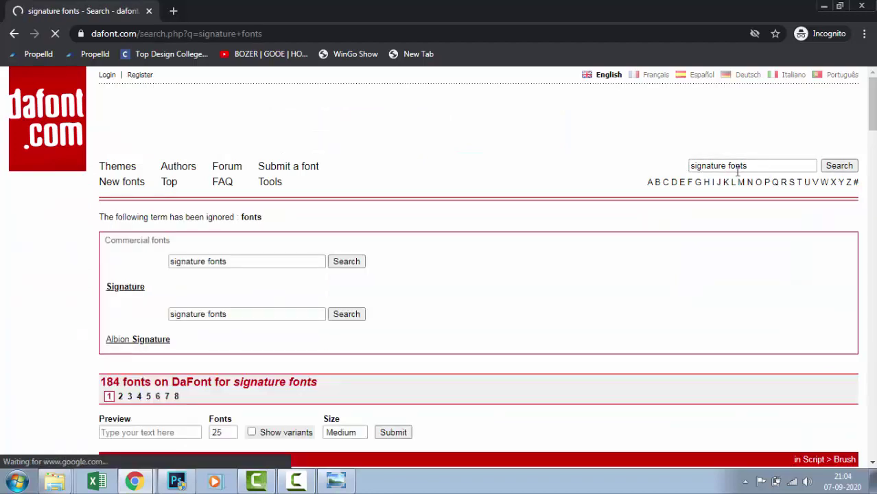
Step: Look over the 184 results and enter 'sandy' as the custom preview text
scroll(538, 258, down, 2)
scroll(528, 268, down, 2)
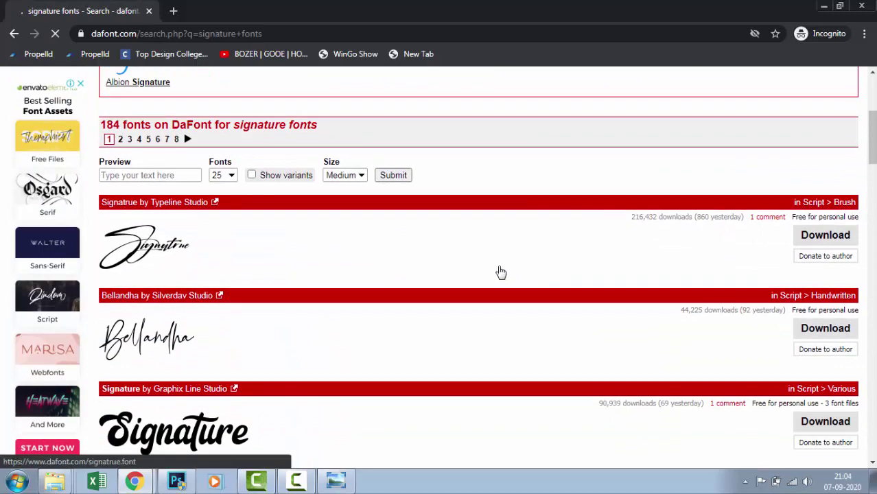
scroll(500, 273, down, 1)
scroll(308, 196, up, 1)
scroll(122, 242, up, 1)
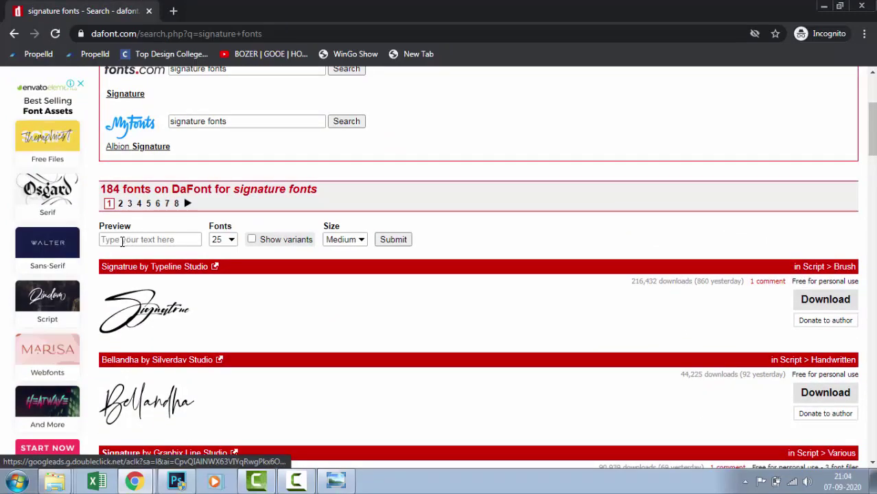
click(124, 240)
text(sandy)
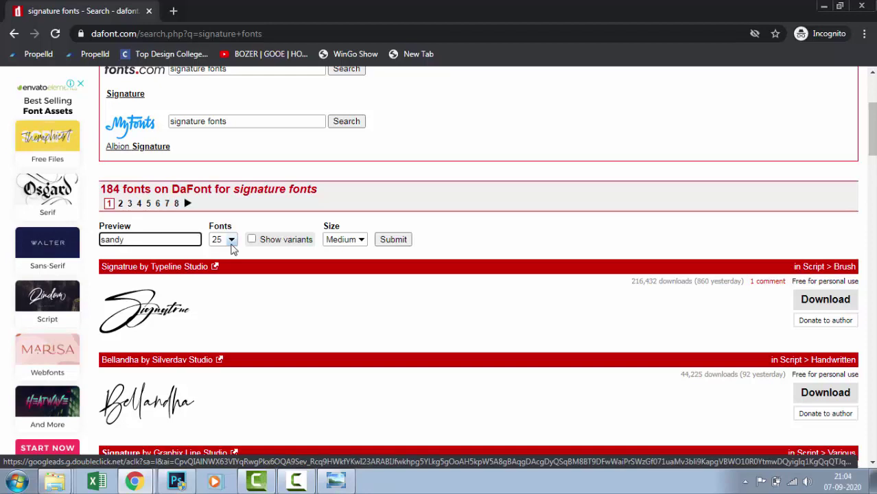
Step: Show 50 fonts per page and apply the 'sandy' preview text
click(232, 242)
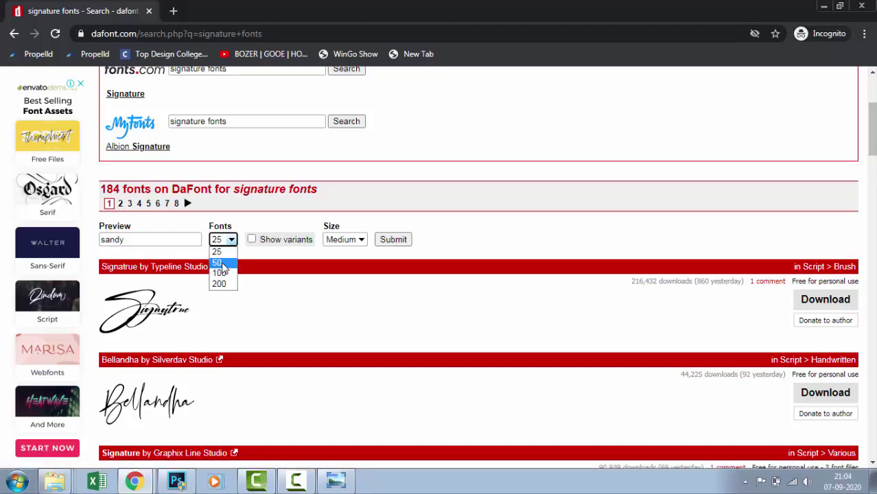
click(218, 263)
scroll(318, 286, down, 2)
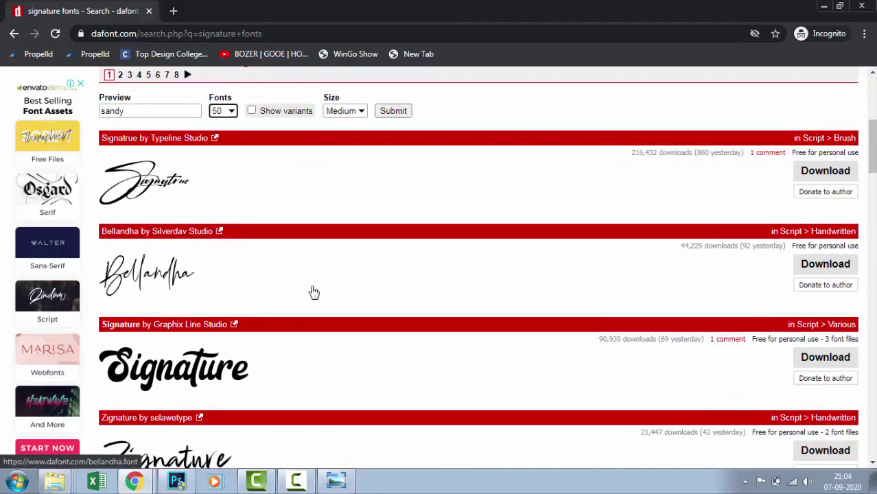
scroll(137, 155, up, 1)
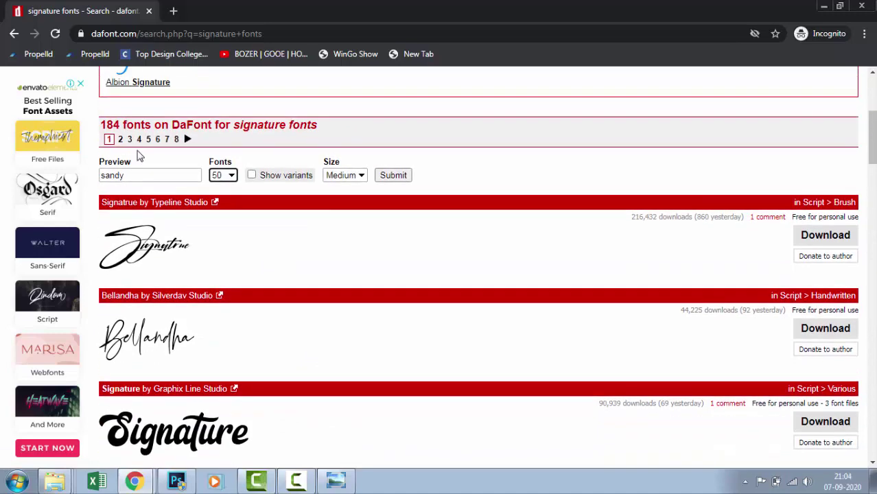
click(131, 173)
key(Return)
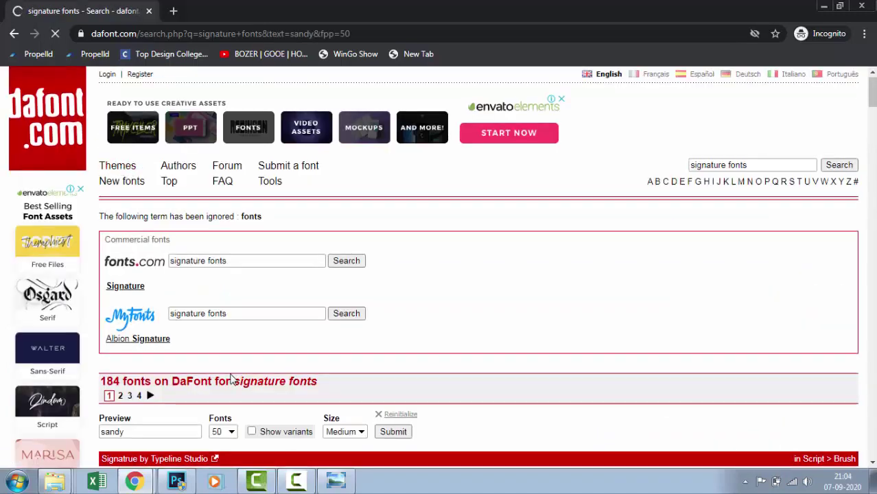
Step: Scroll through the results, each previewing 'sandy' in its typeface
scroll(178, 309, down, 2)
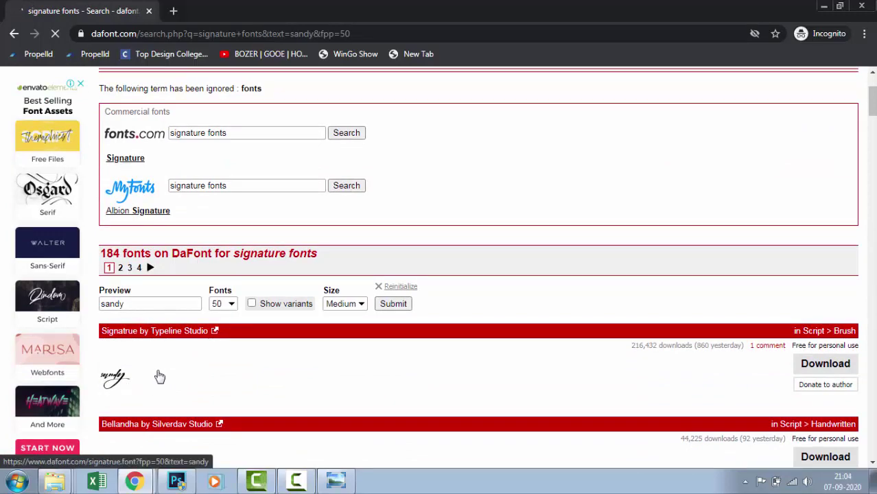
scroll(159, 376, down, 2)
scroll(168, 368, down, 3)
scroll(172, 368, down, 2)
scroll(195, 367, down, 1)
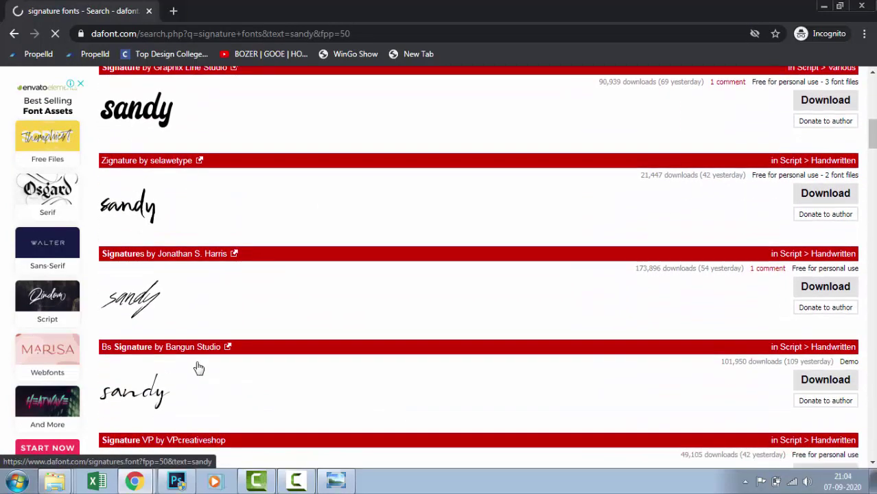
scroll(196, 367, down, 2)
scroll(195, 367, down, 1)
scroll(195, 367, down, 1)
Step: Download the Signature VP and Funky Signature fonts
click(845, 218)
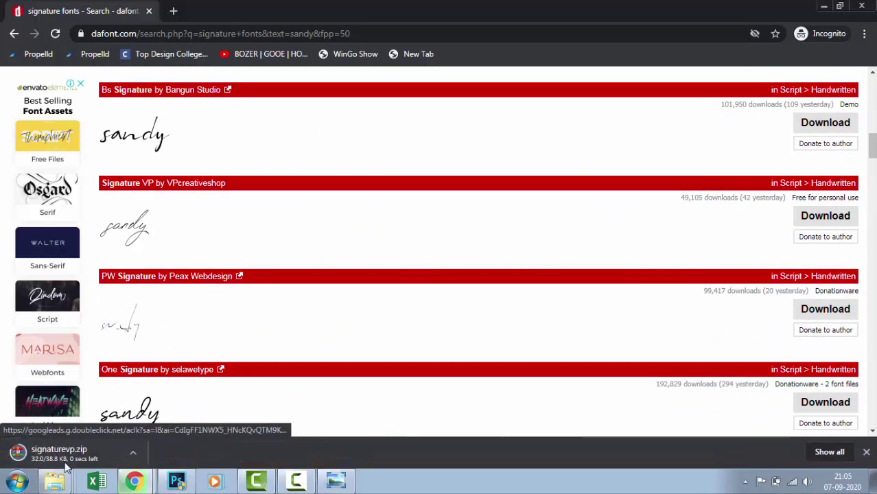
scroll(211, 243, down, 2)
scroll(222, 245, down, 2)
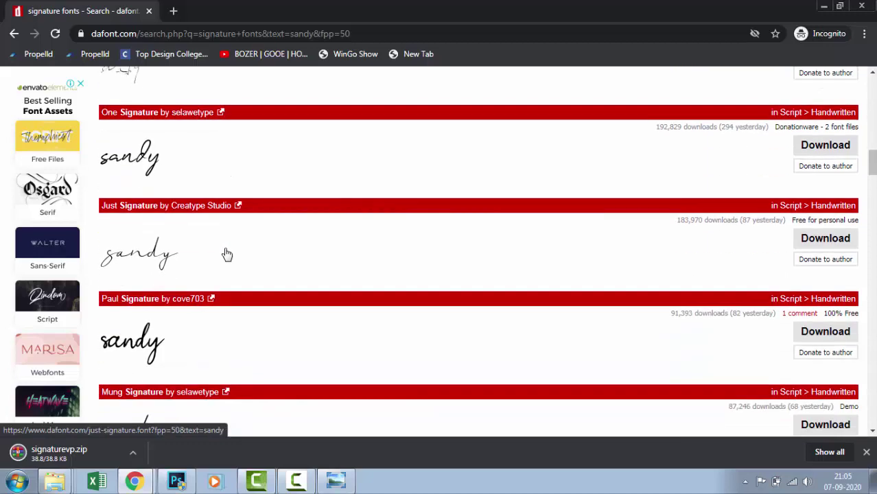
scroll(208, 263, down, 2)
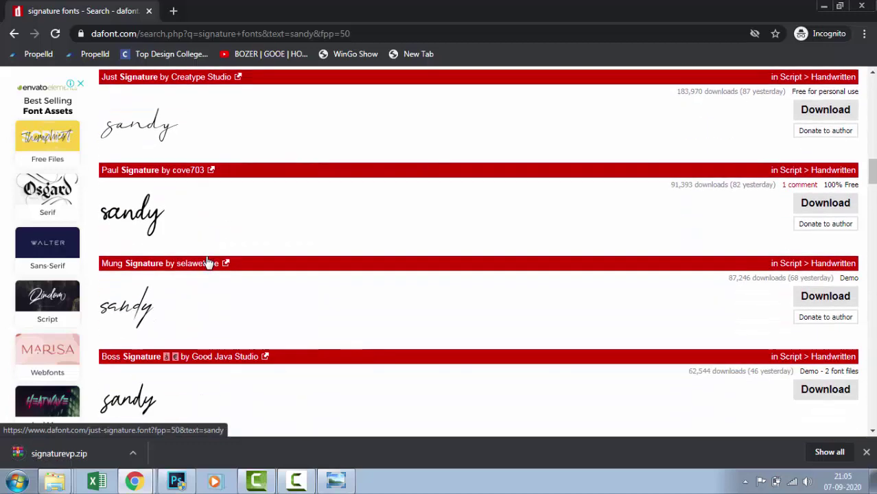
scroll(209, 263, down, 1)
scroll(208, 262, down, 1)
scroll(208, 263, down, 1)
scroll(208, 262, down, 2)
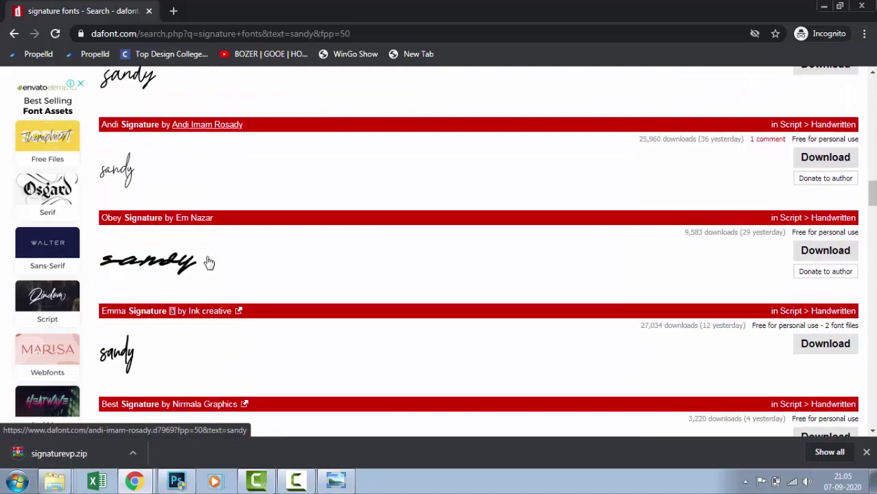
scroll(209, 263, down, 2)
scroll(209, 263, down, 1)
scroll(209, 263, down, 1)
scroll(209, 263, down, 2)
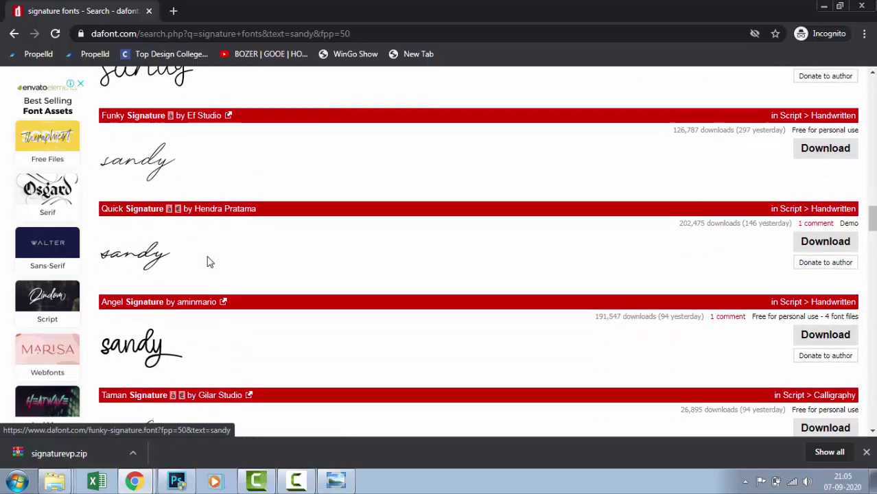
click(802, 153)
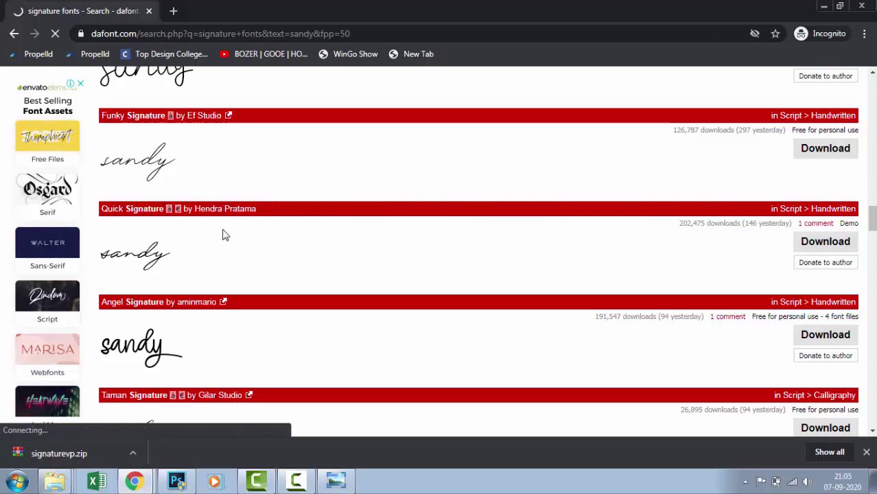
Step: Scroll further through the signature font results
scroll(206, 255, down, 2)
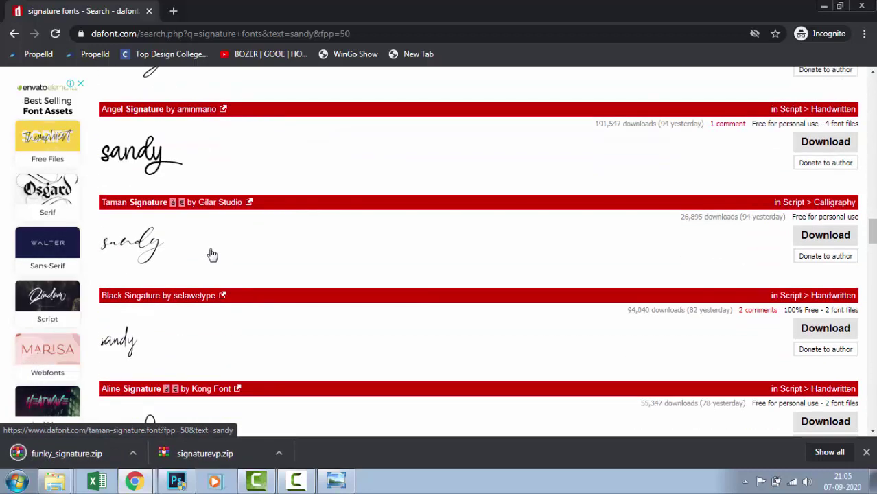
scroll(219, 256, down, 3)
scroll(261, 263, down, 3)
scroll(305, 270, down, 3)
scroll(318, 273, down, 1)
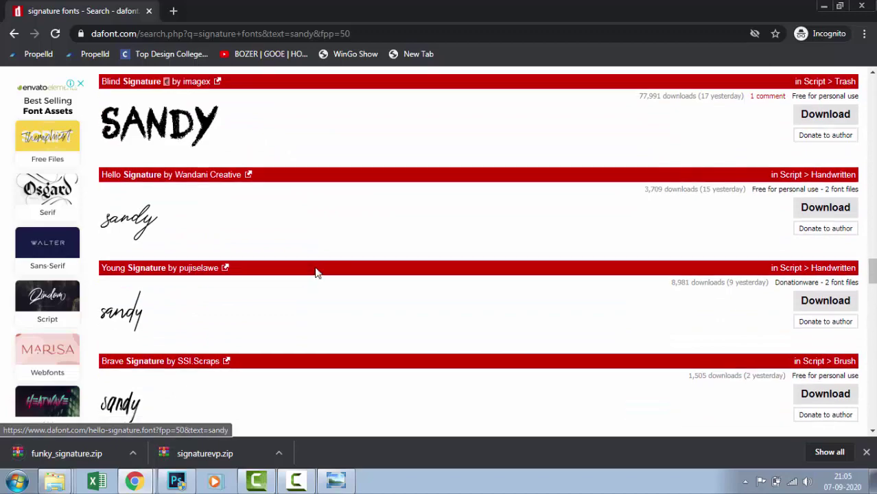
scroll(318, 273, down, 3)
scroll(318, 273, down, 2)
scroll(320, 273, up, 3)
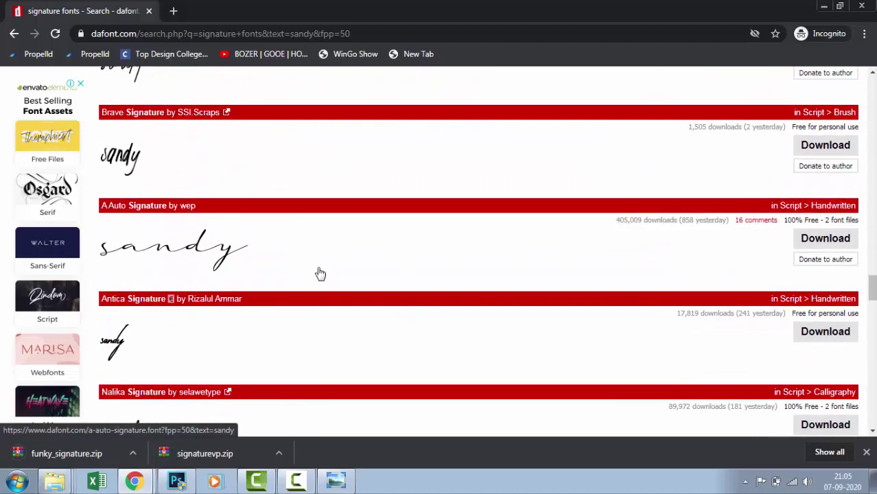
scroll(319, 273, down, 3)
scroll(318, 273, down, 3)
scroll(319, 273, down, 3)
scroll(319, 273, down, 2)
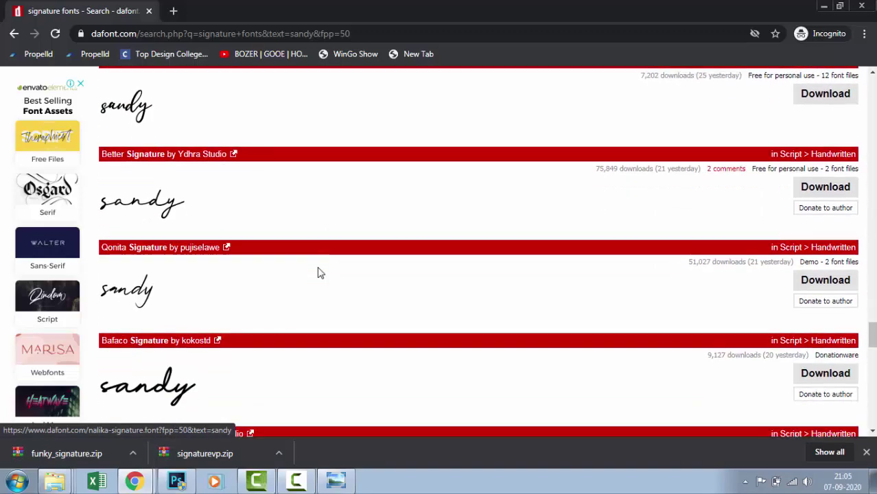
scroll(319, 273, down, 3)
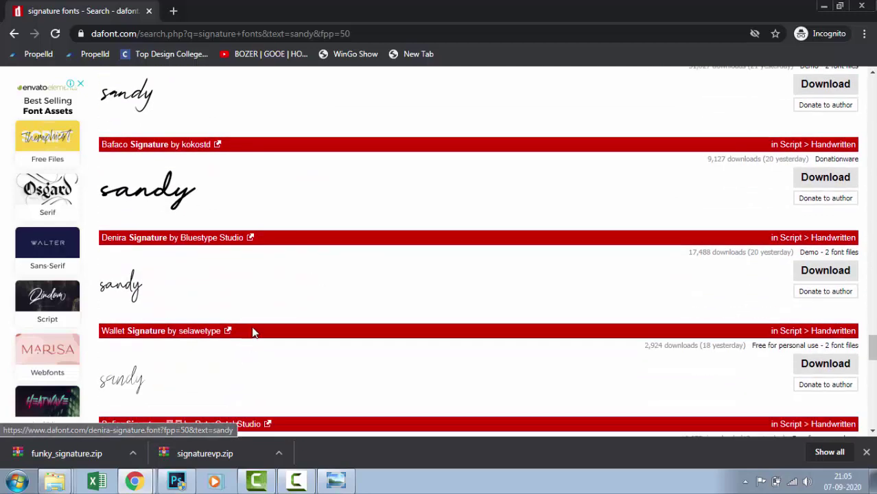
scroll(253, 332, down, 3)
scroll(254, 325, down, 3)
scroll(257, 325, down, 3)
scroll(259, 325, down, 2)
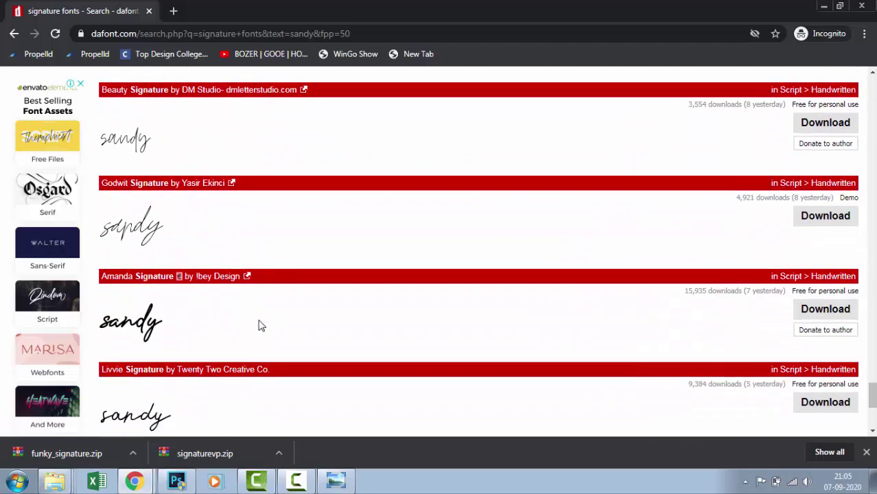
scroll(258, 325, down, 3)
scroll(259, 325, down, 2)
Step: Preview funky_signature.zip in WinRAR, close it, and view Chrome's full downloads list
click(96, 453)
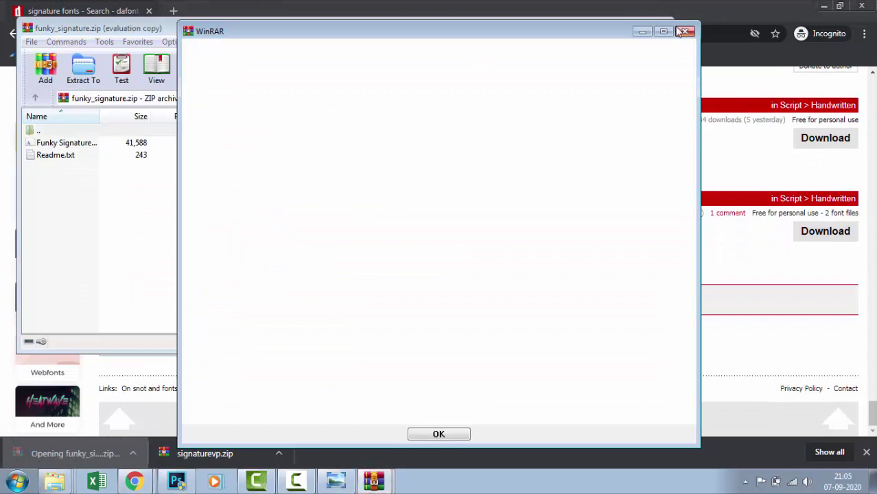
click(684, 32)
click(662, 27)
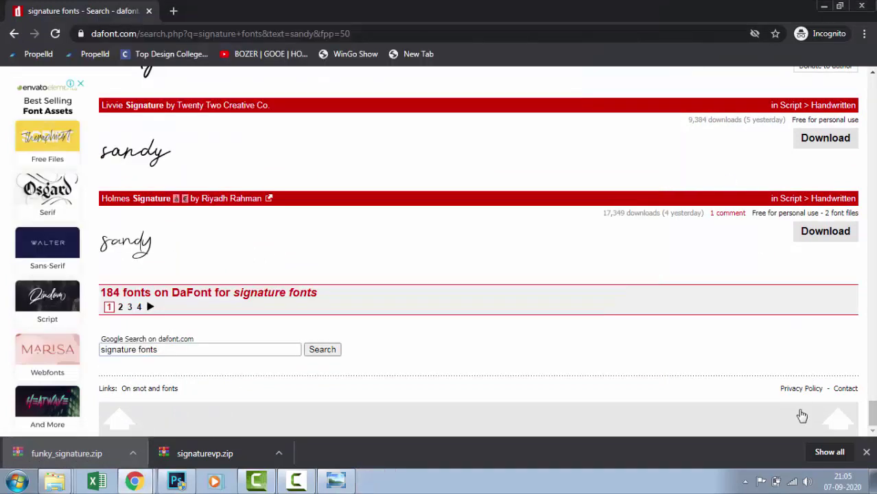
click(828, 453)
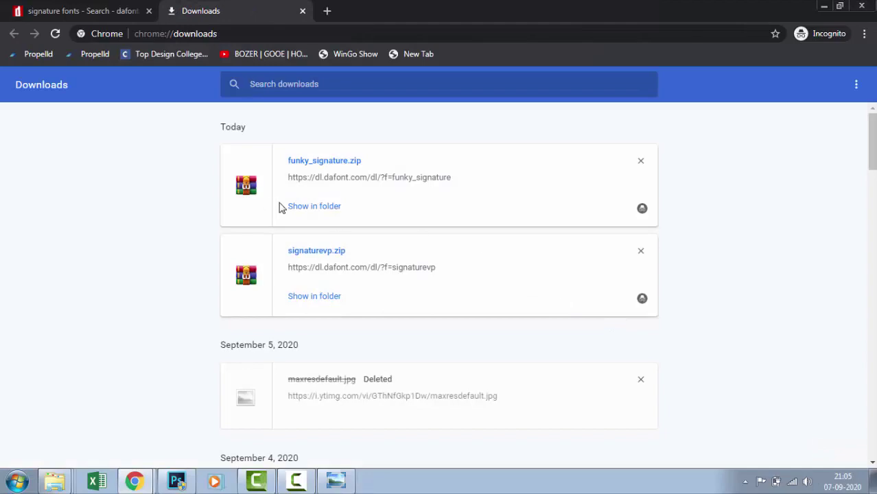
Step: Cut funky_signature.zip from its Downloads folder
click(314, 208)
right_click(655, 329)
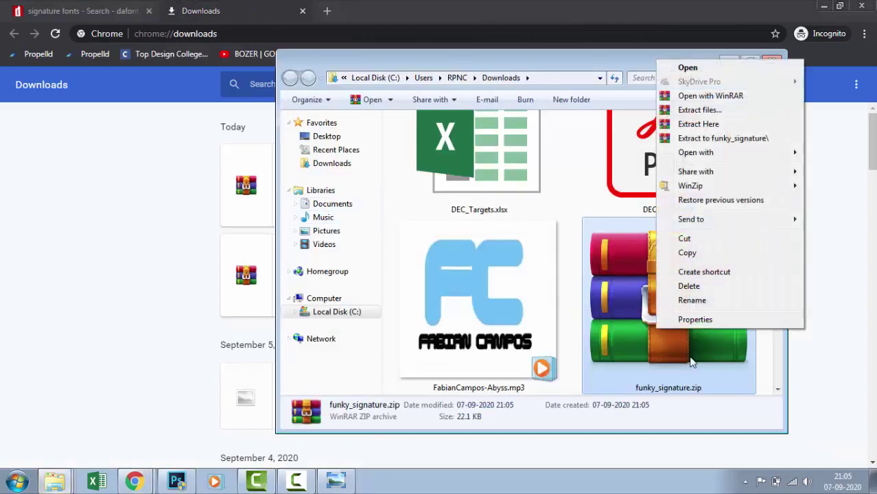
click(684, 238)
Step: Minimize Chrome, close the Downloads window, and work inside the desktop's sandy folder
click(823, 6)
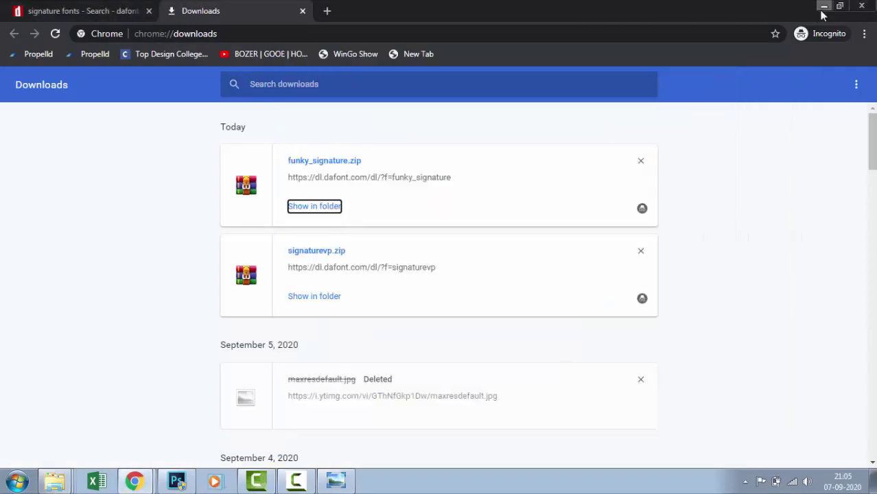
click(823, 11)
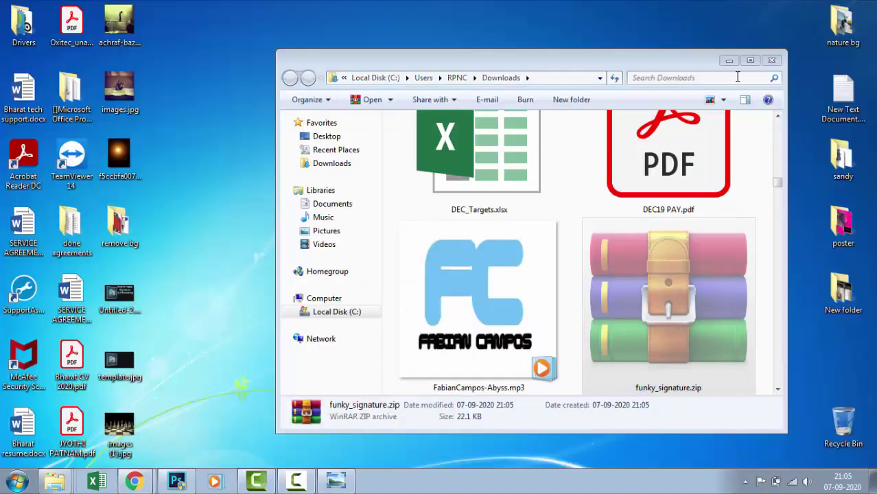
click(770, 61)
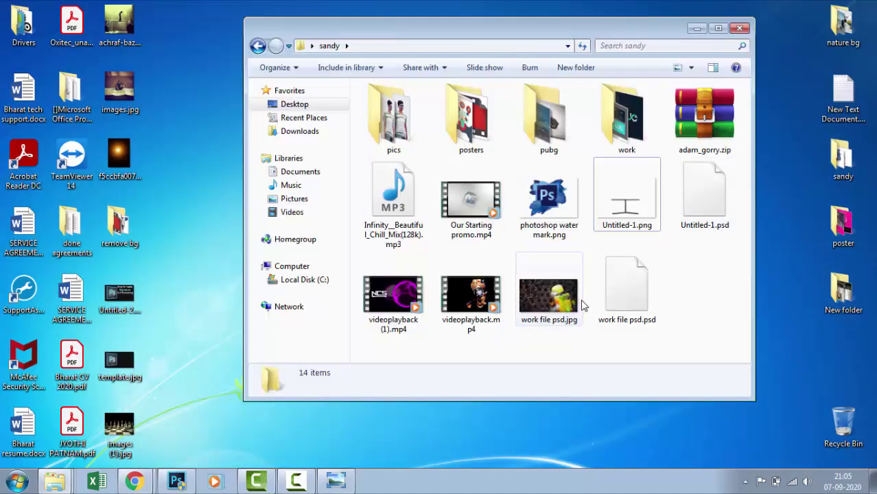
right_click(684, 288)
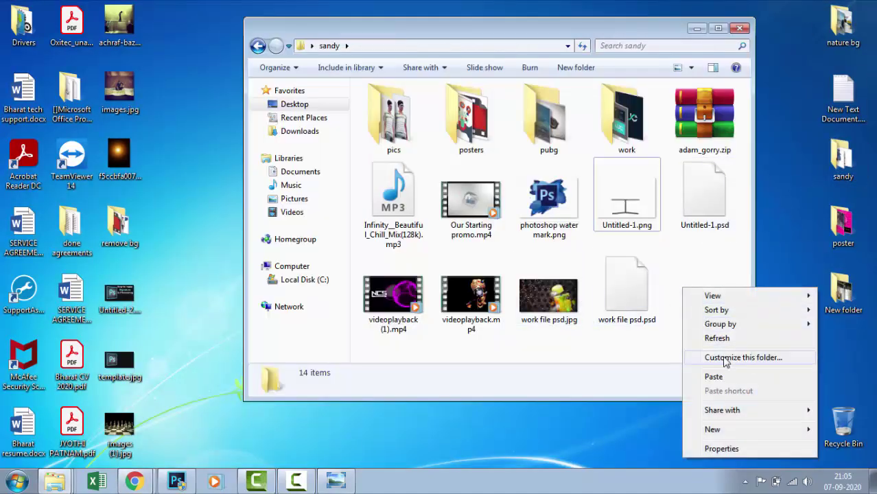
Step: Paste funky_signature.zip into the sandy folder and extract it there
click(713, 377)
right_click(697, 298)
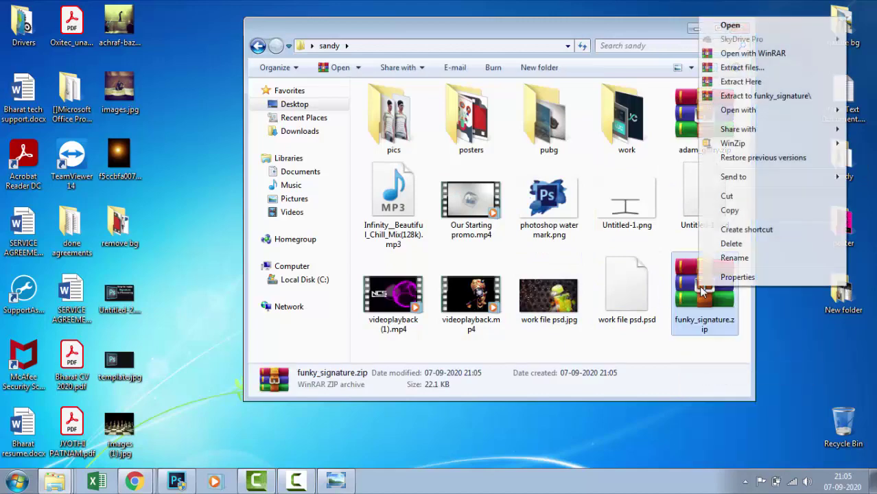
click(755, 82)
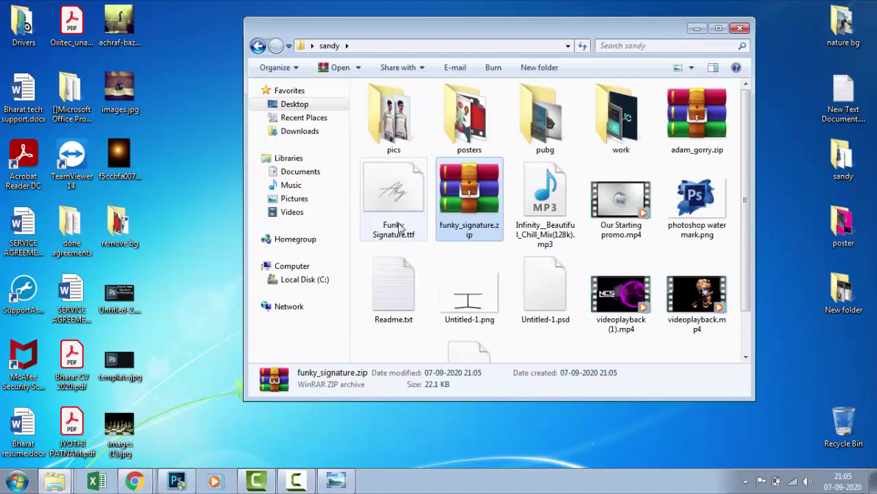
Step: Install the extracted Funky Signature.ttf font
click(395, 213)
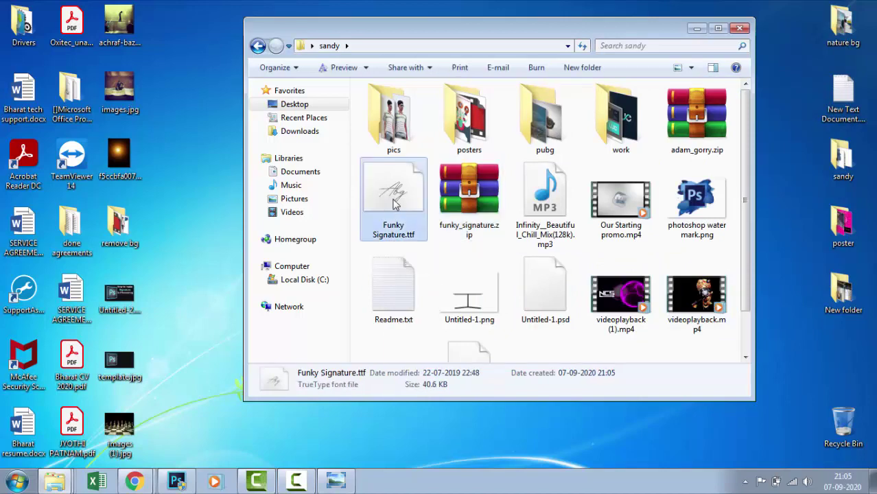
right_click(393, 206)
click(432, 207)
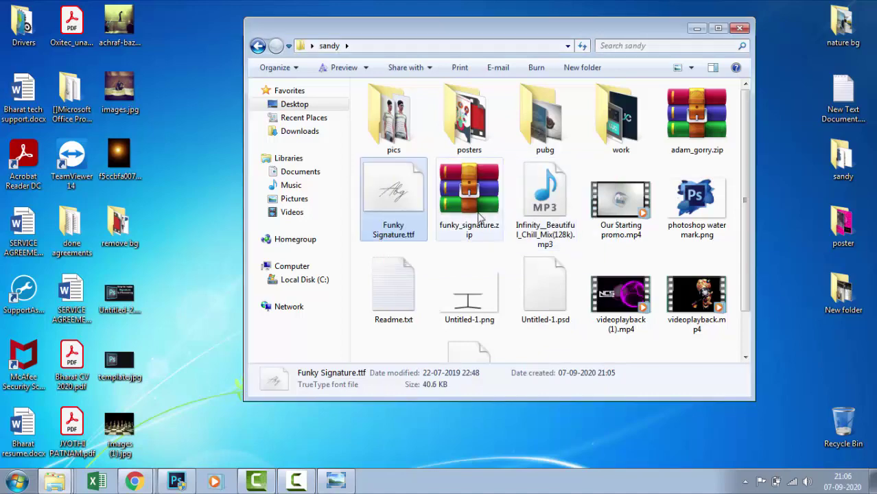
Step: Open template.jpg from the Desktop in Photoshop and enlarge its document window
click(179, 481)
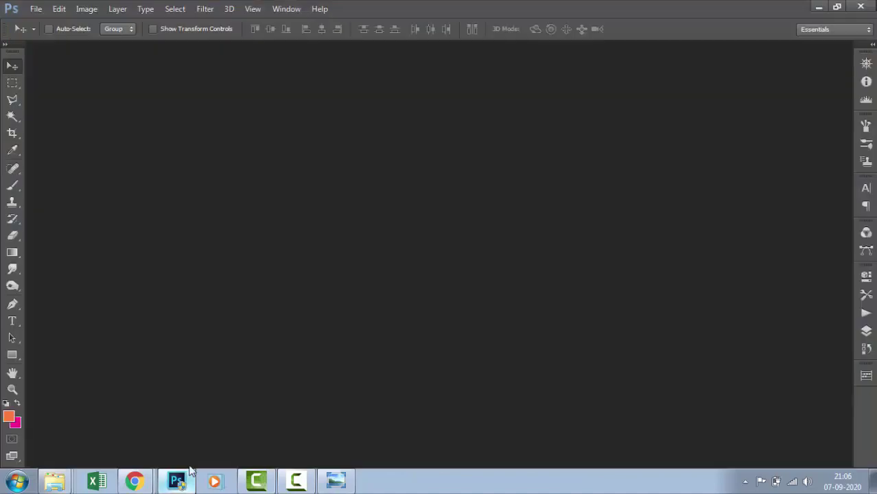
key(ctrl+o)
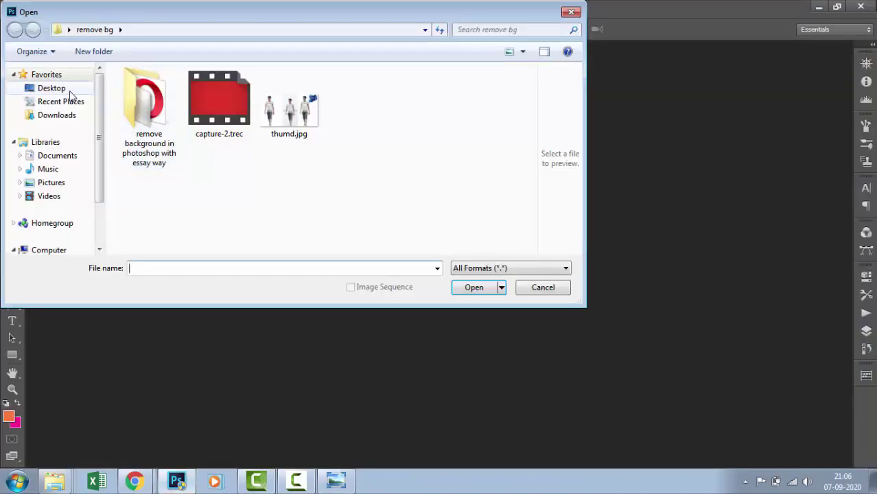
click(72, 90)
drag(525, 183, 521, 233)
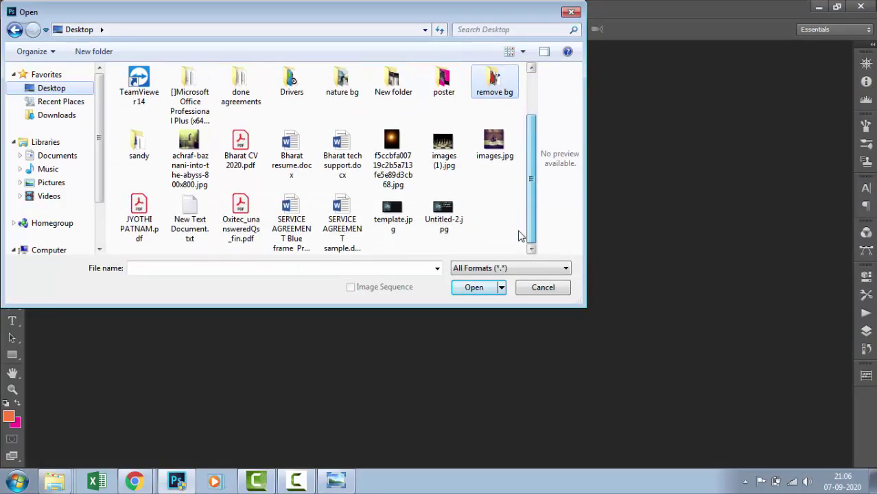
double_click(392, 213)
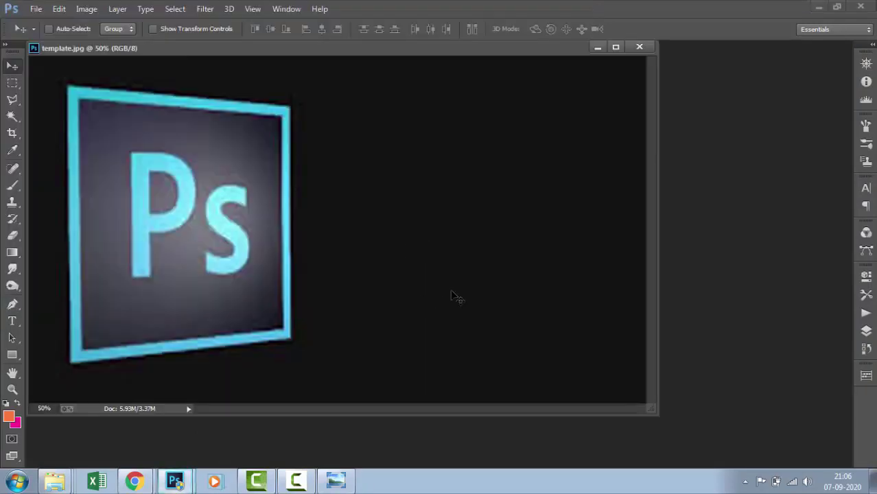
drag(651, 409, 683, 432)
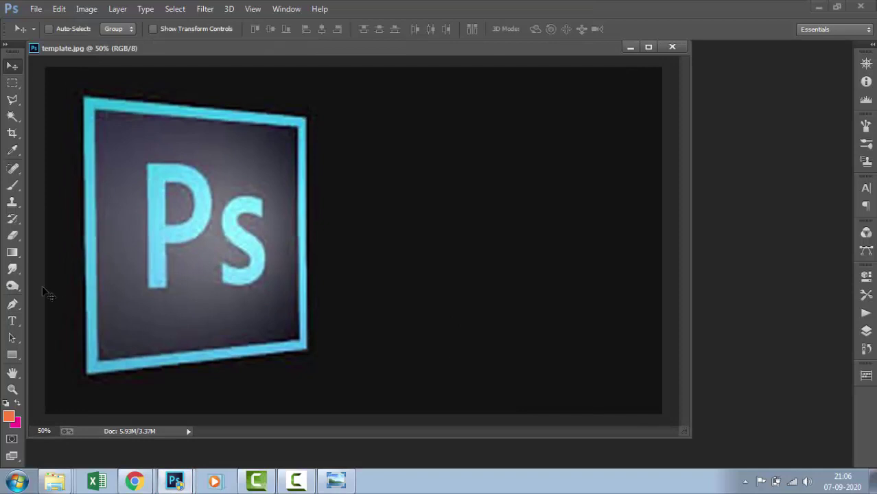
click(13, 322)
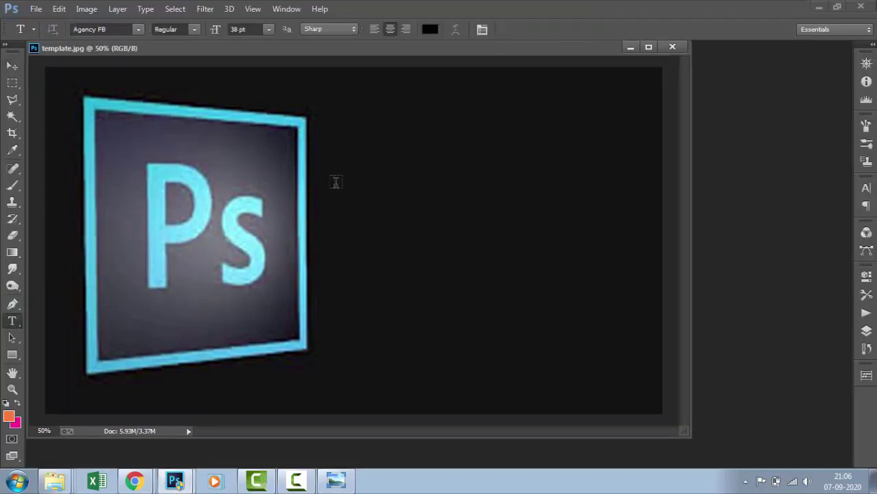
Step: Start a text line right of the Ps logo with white (ffffff) text colour
click(337, 134)
text(ho)
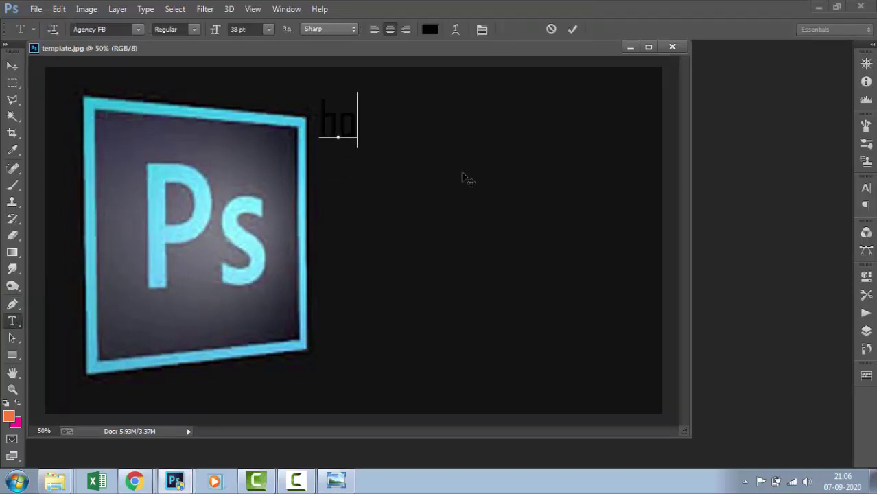
key(BackSpace)
key(BackSpace)
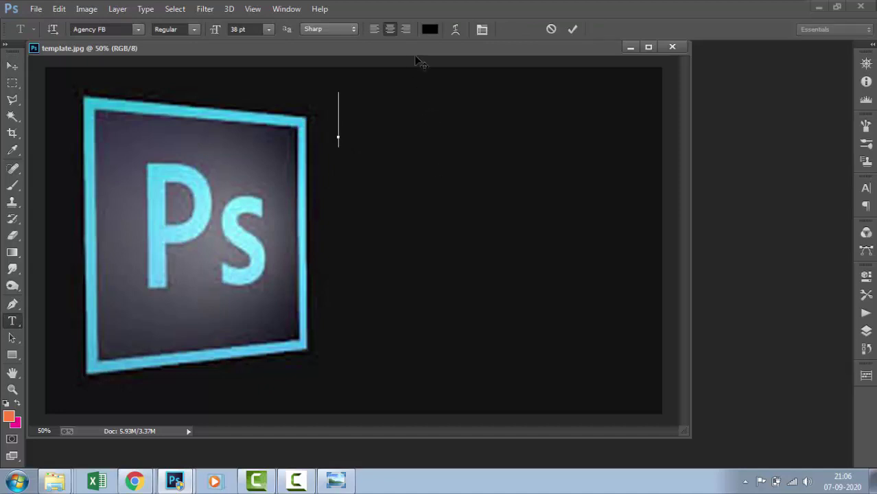
click(429, 30)
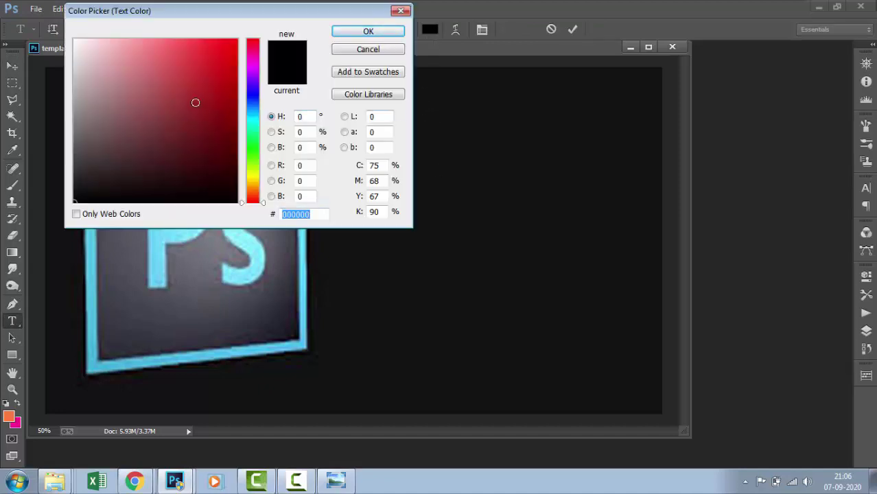
text(ffffff)
click(342, 31)
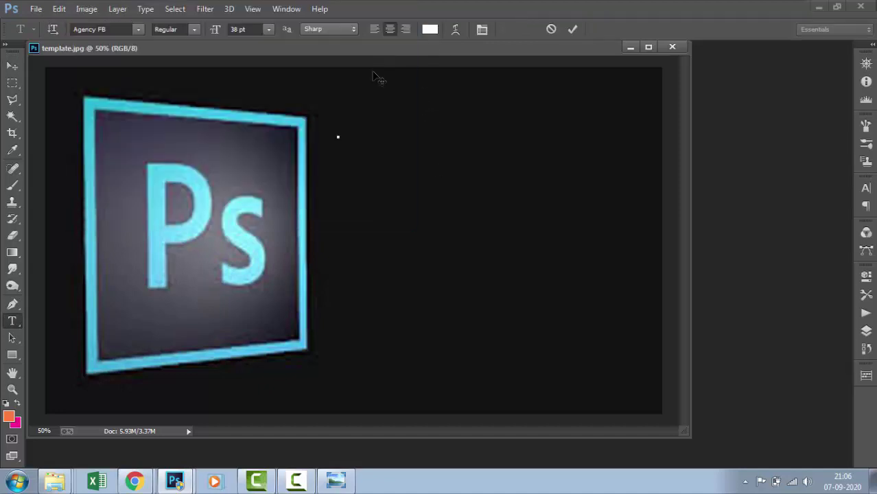
Step: Type 'how to make a signature with text', then 'sandy' on a second line, and select 'sandy'
text(how )
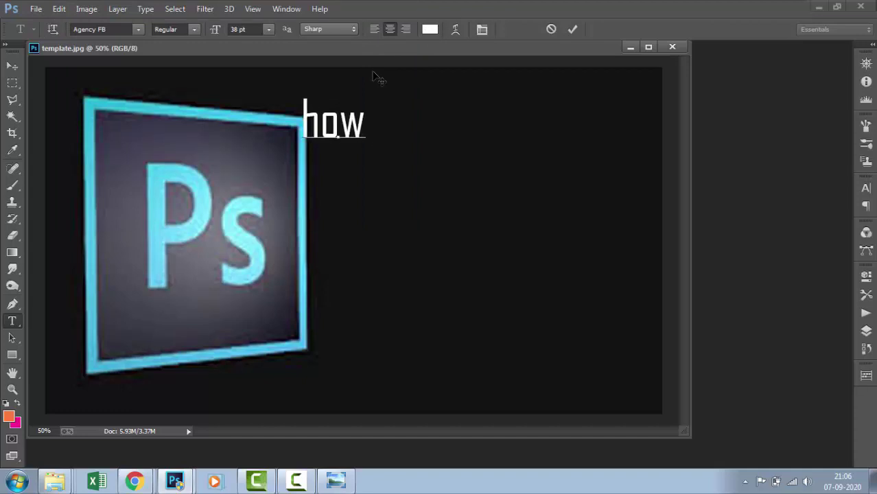
text(to mak)
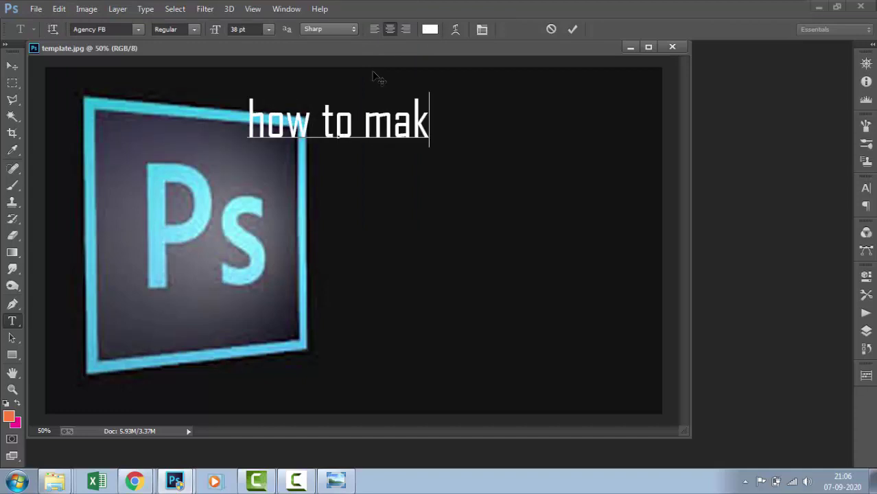
text(e a )
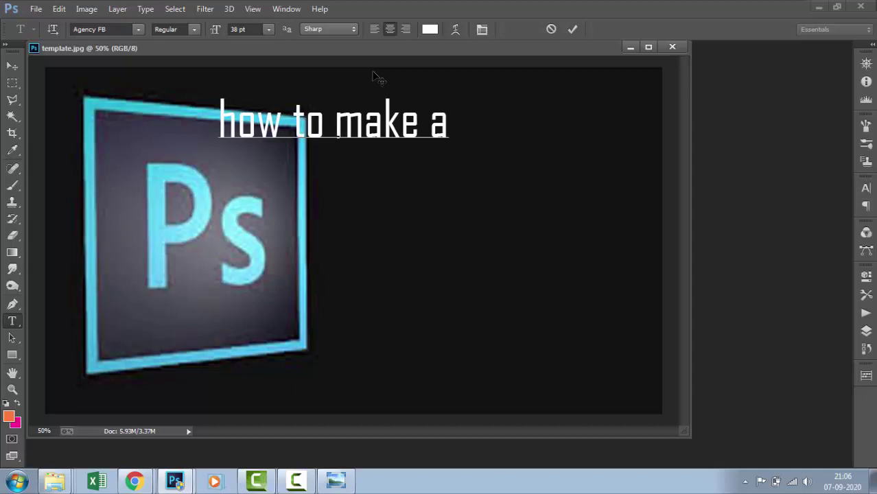
text(sig)
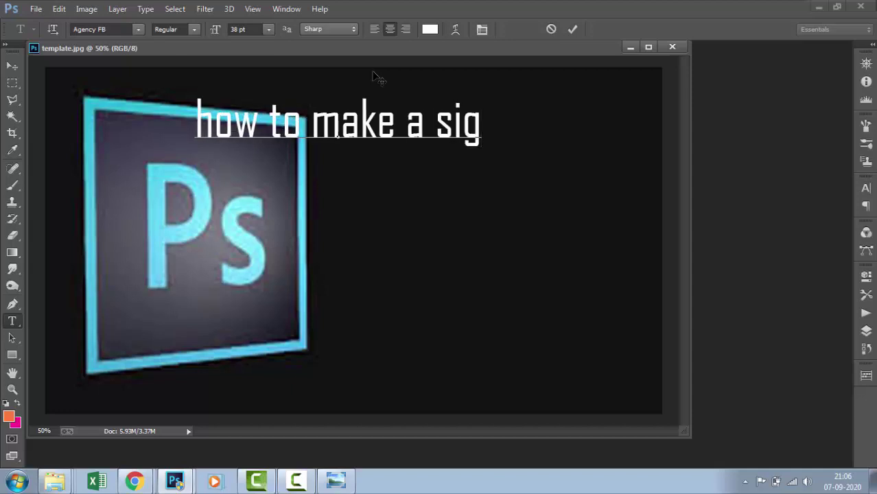
text(natu)
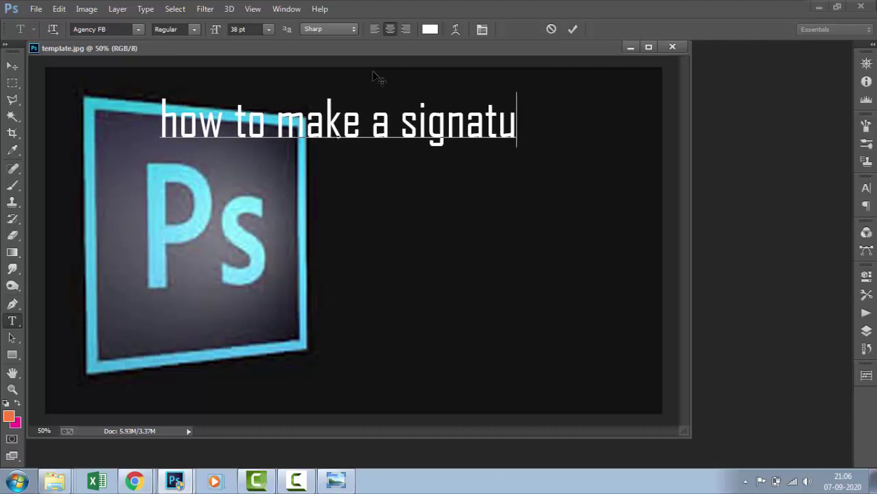
text(re wi)
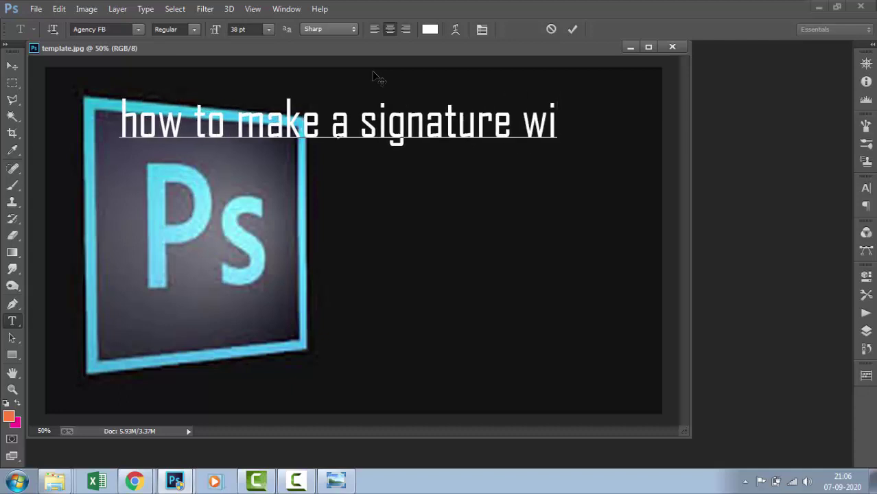
text(th te)
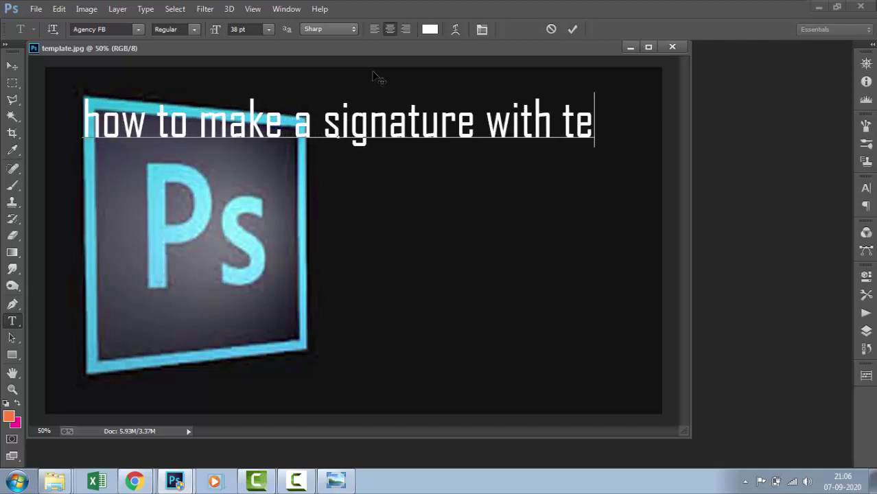
text(xt)
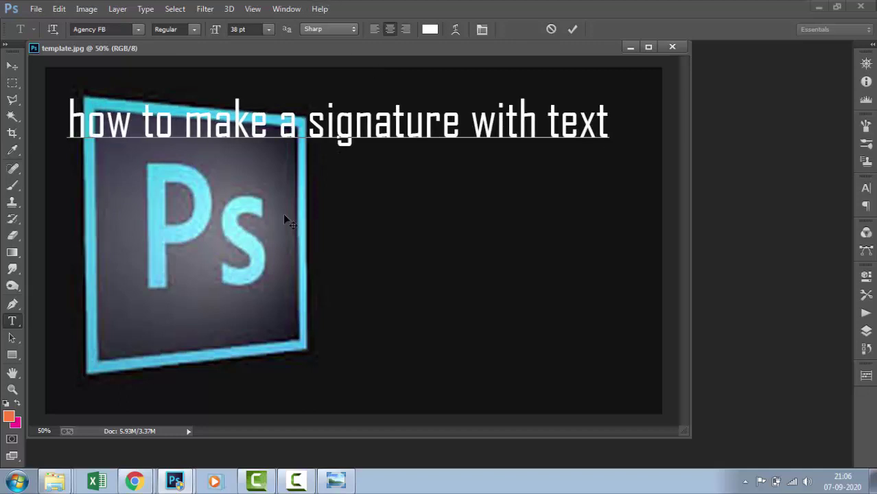
key(Return)
text(sa)
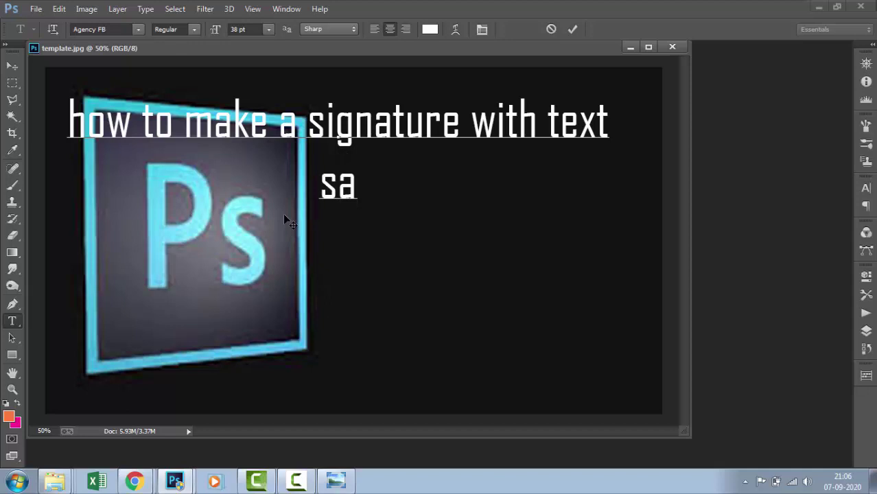
text(ndy)
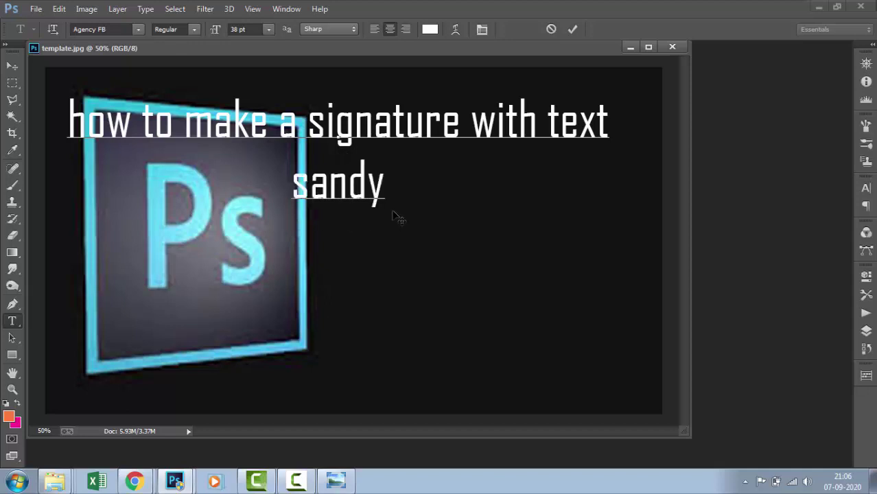
drag(387, 193, 251, 188)
text(Fun)
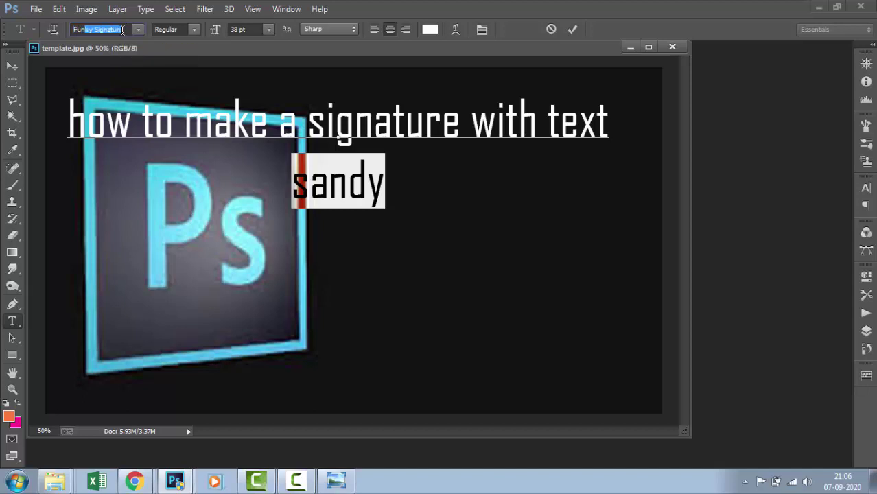
Step: Apply Funky Signature to 'sandy' and move both text lines lower and left
key(Return)
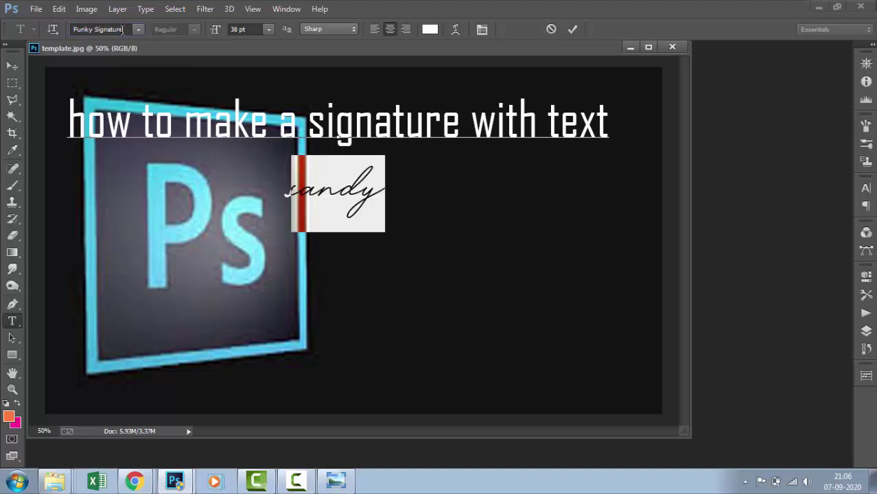
click(13, 69)
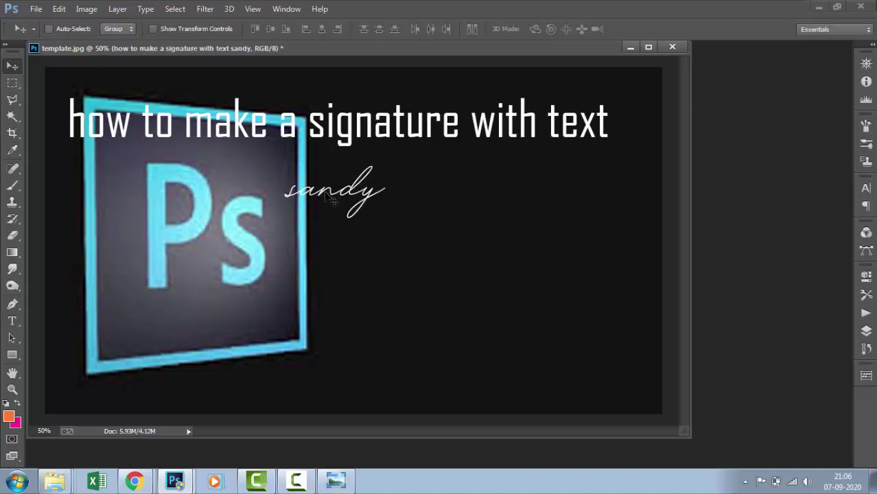
drag(328, 196, 366, 358)
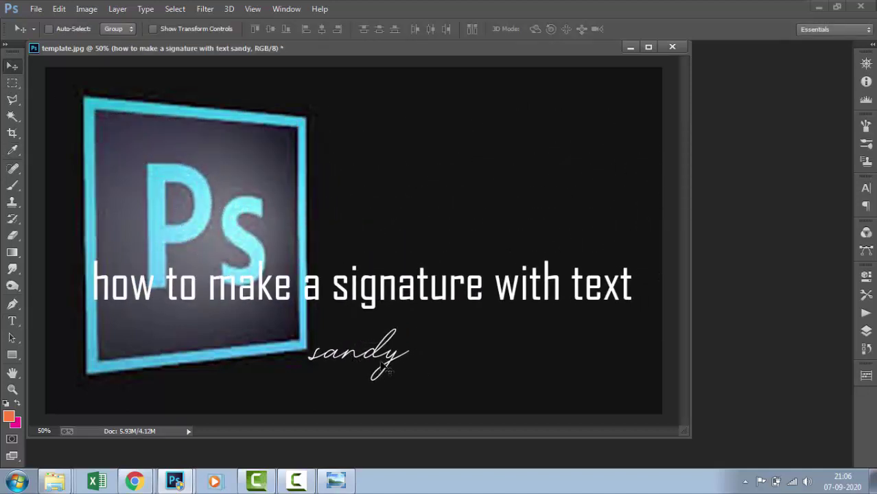
drag(338, 364, 299, 391)
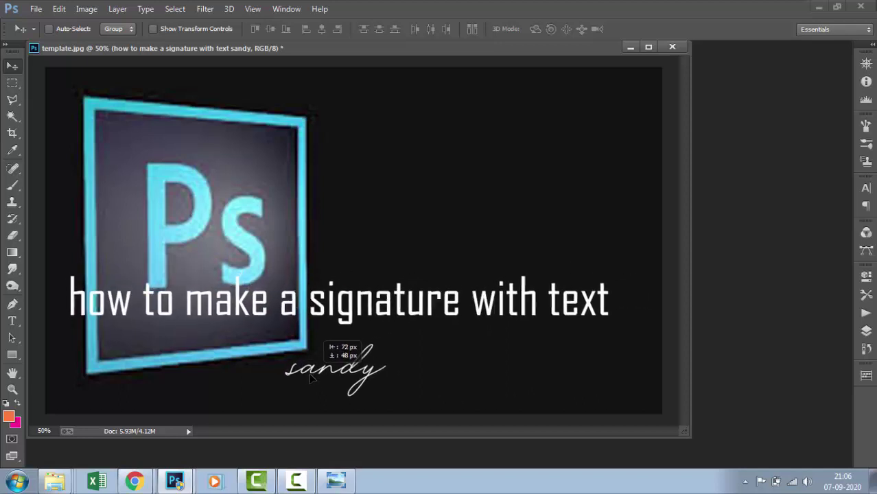
Step: Delete the title line and enlarge 'sandy' to about 75 pt
click(11, 321)
drag(59, 313, 648, 315)
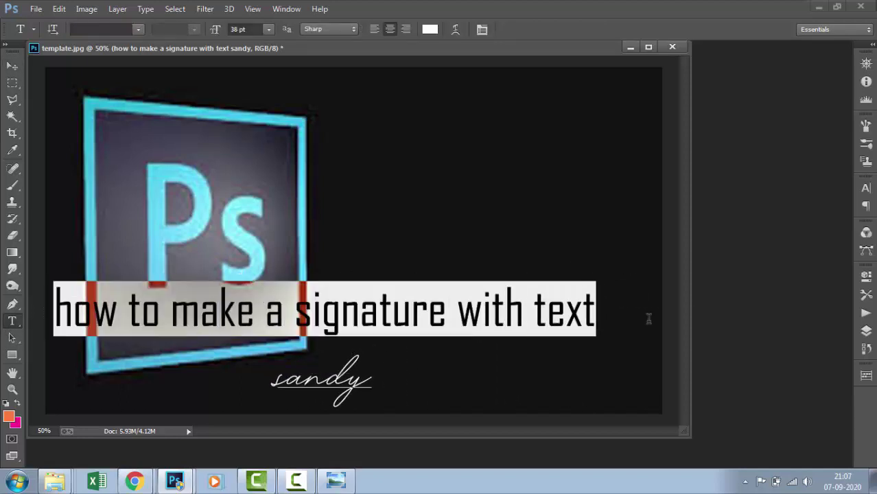
key(BackSpace)
drag(369, 386, 235, 385)
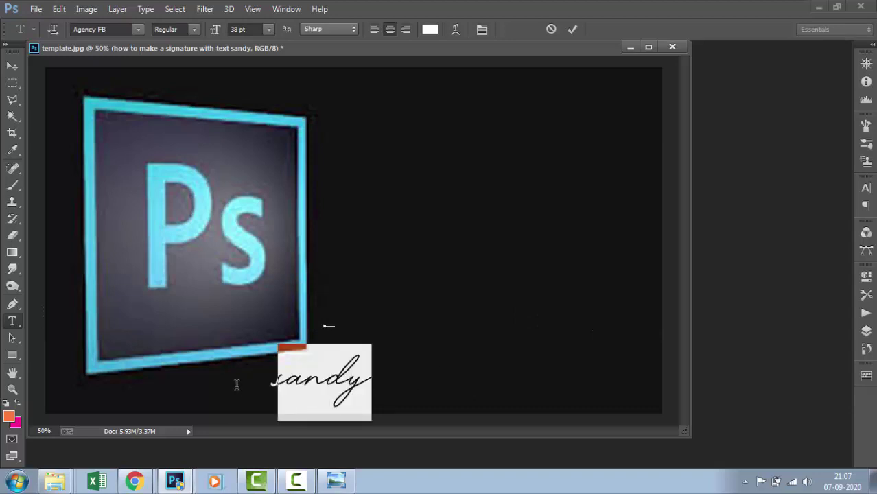
click(249, 29)
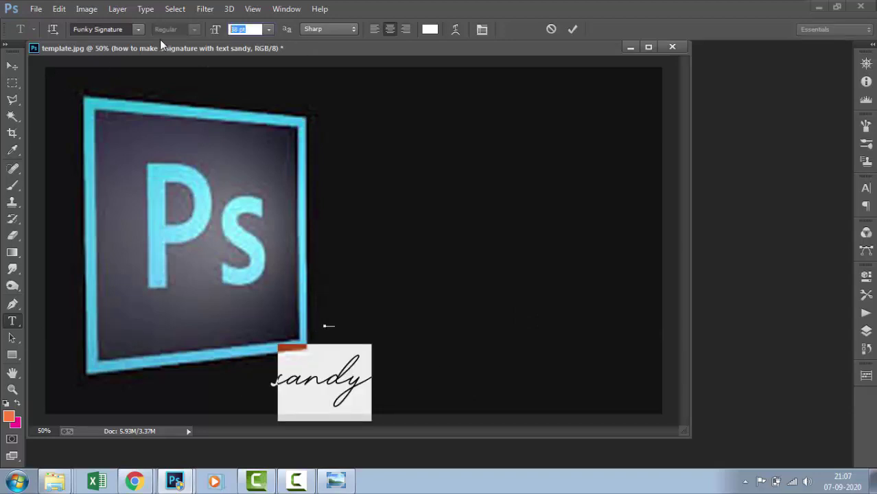
key(Up)
key(Up)
key(Up)
key(Up)
key(Up)
key(Up)
key(Up)
key(Up)
key(Up)
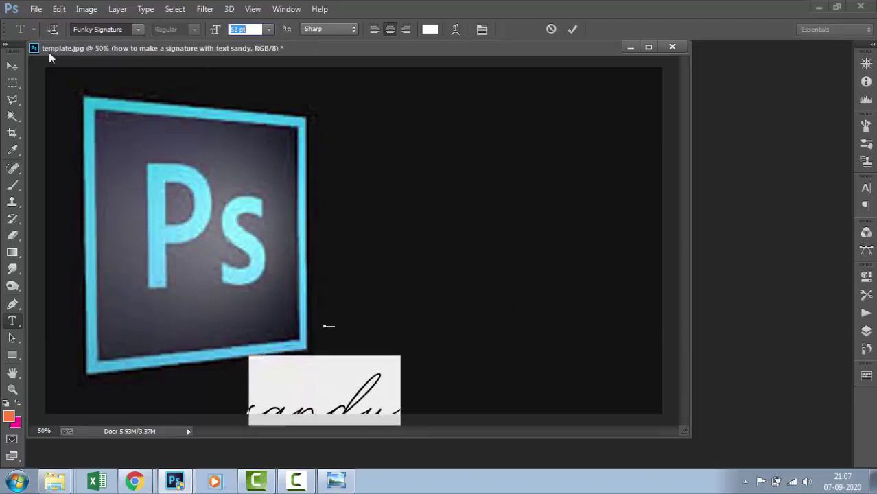
key(Up)
key(Up)
key(Up)
Step: Position 'sandy' beside the Ps logo
click(11, 66)
mouse_move(384, 400)
mouse_down()
mouse_move(572, 332)
mouse_move(596, 298)
mouse_up()
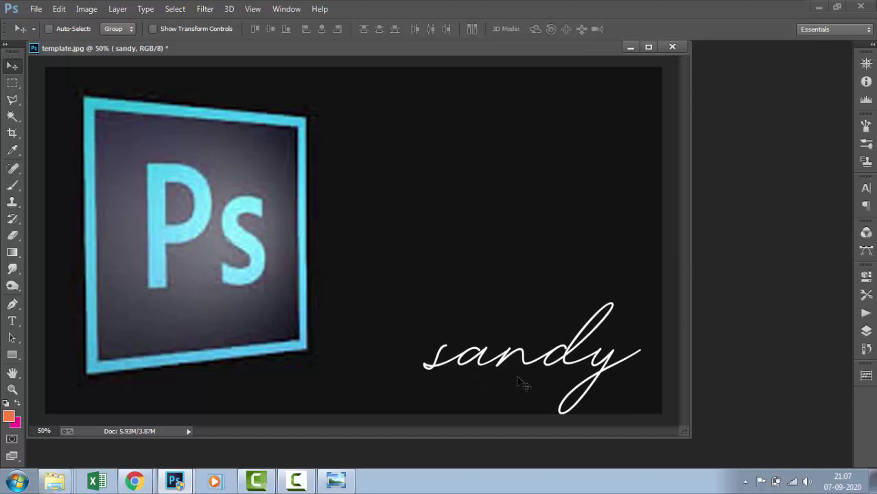
drag(568, 370, 523, 308)
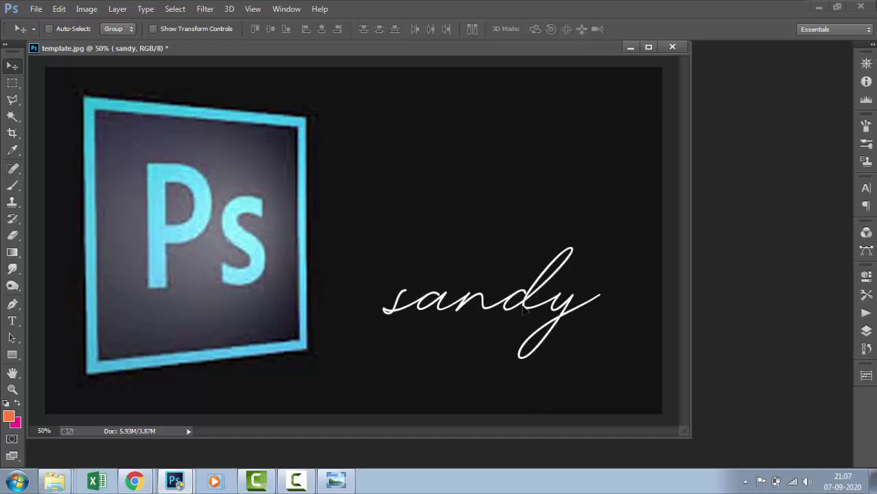
Step: Free-transform 'sandy': rotate it about -24.65°, scale it to 144%, and shift it up-left
key(ctrl+t)
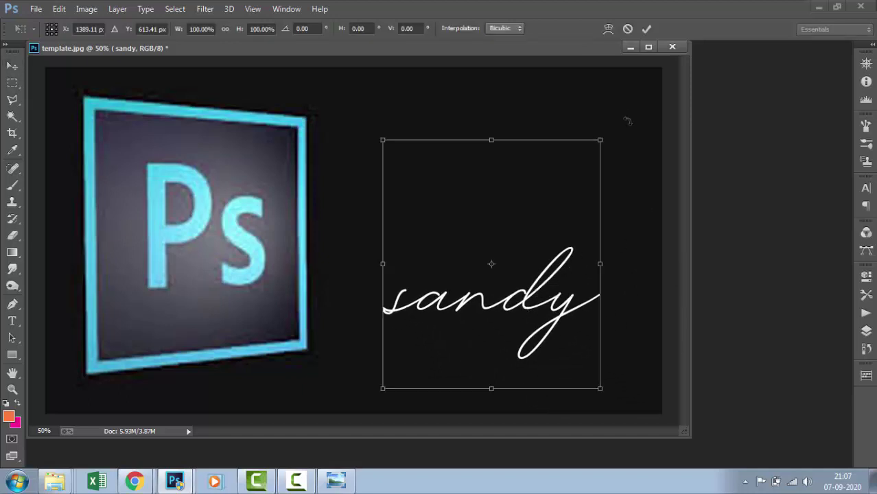
mouse_move(626, 120)
mouse_down()
mouse_move(543, 105)
mouse_move(560, 38)
mouse_up()
drag(568, 254, 542, 179)
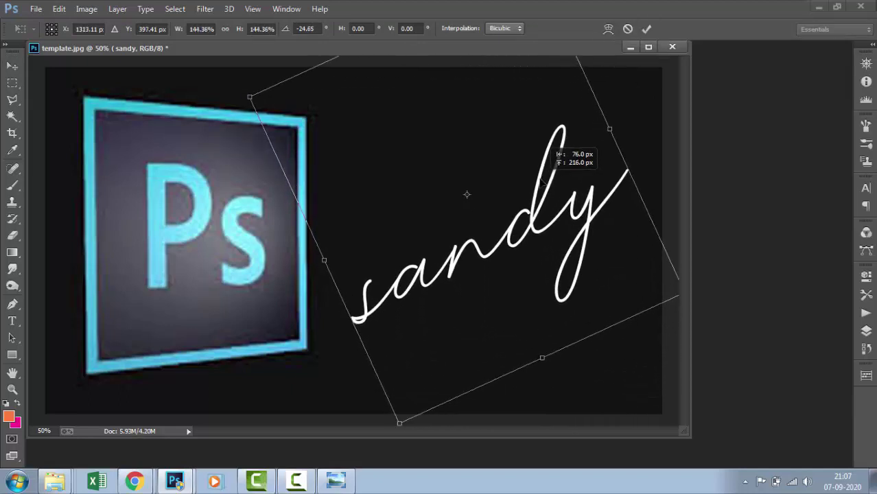
key(Return)
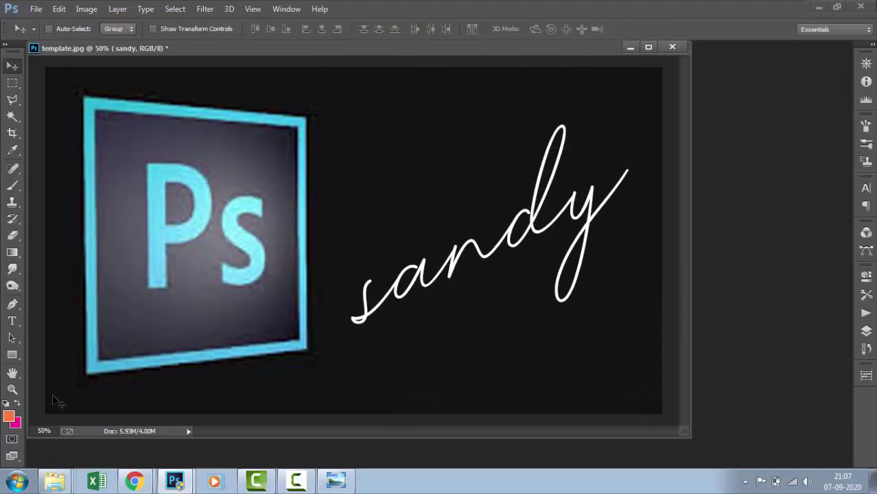